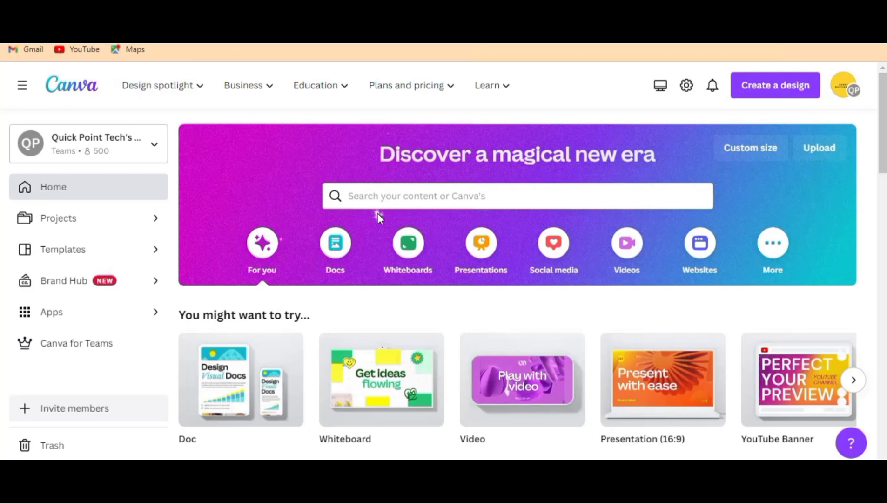
Step: Create a new blank Video design
left_click(776, 89)
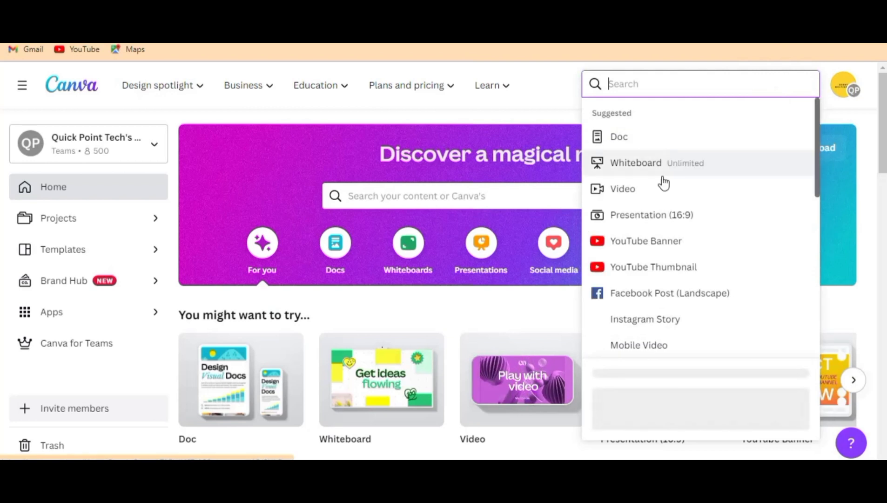
left_click(628, 190)
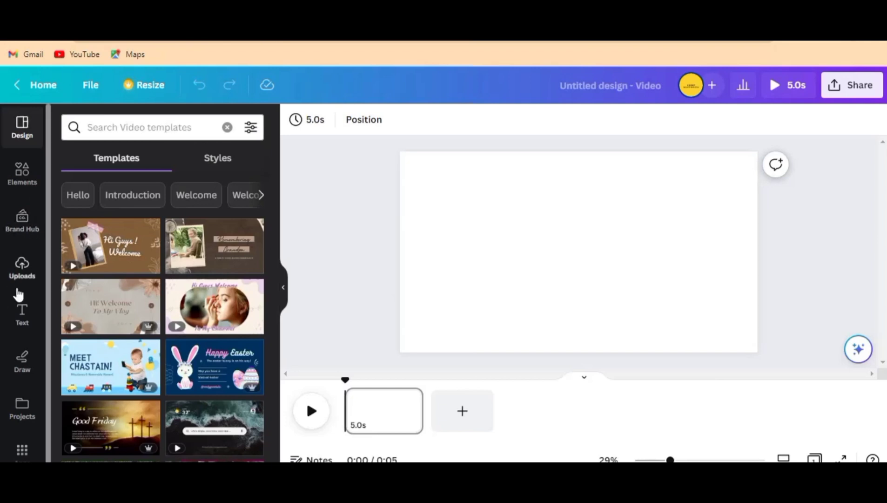
Step: Search the design elements for "Hi" and show all matching graphics
left_click(23, 187)
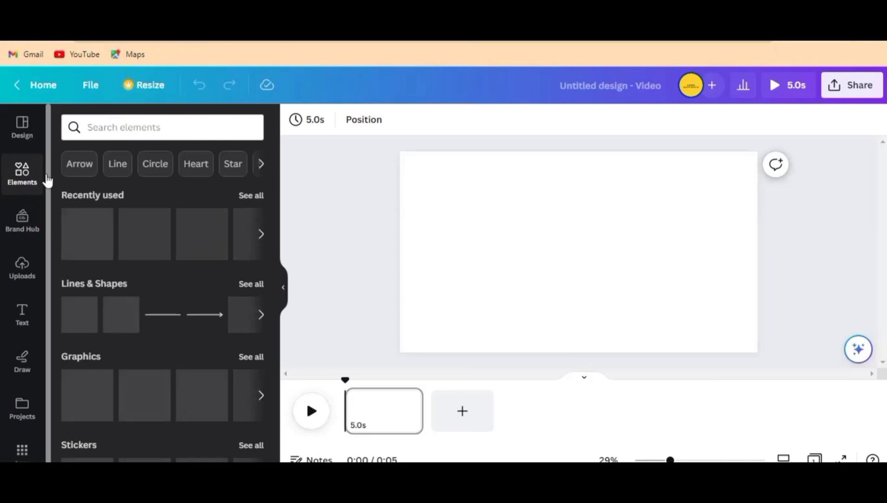
left_click(137, 126)
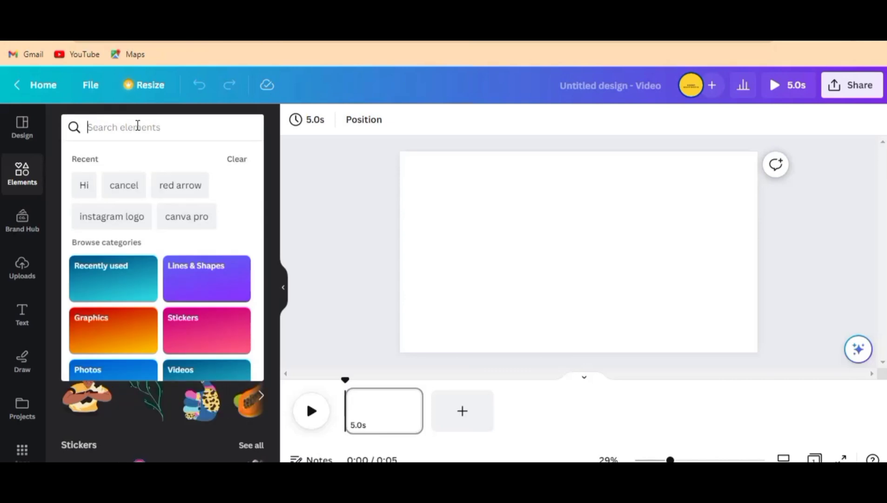
type("H")
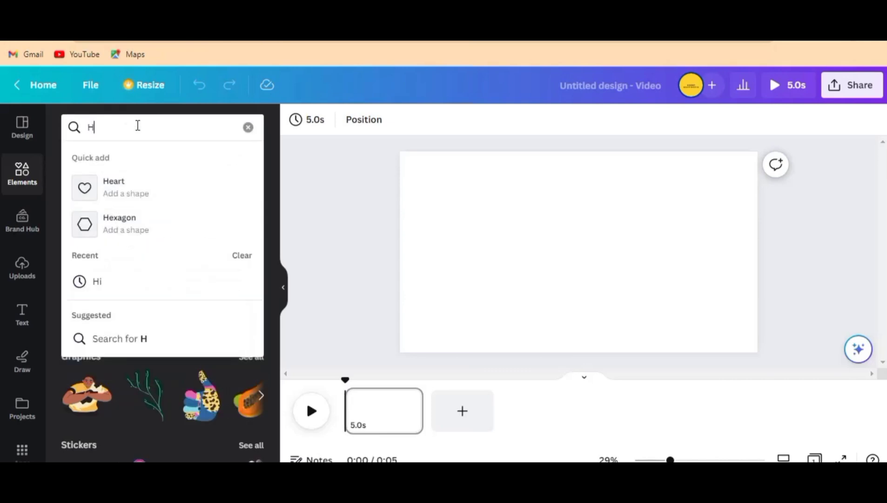
type("i")
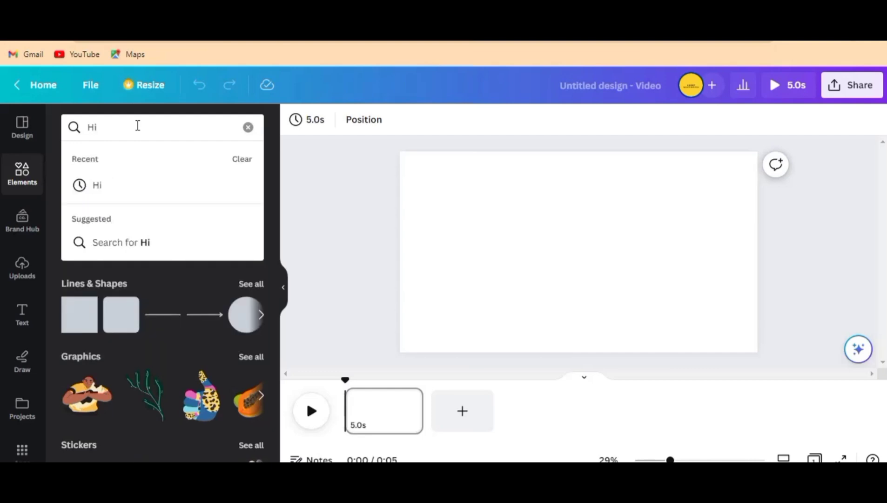
key("Return")
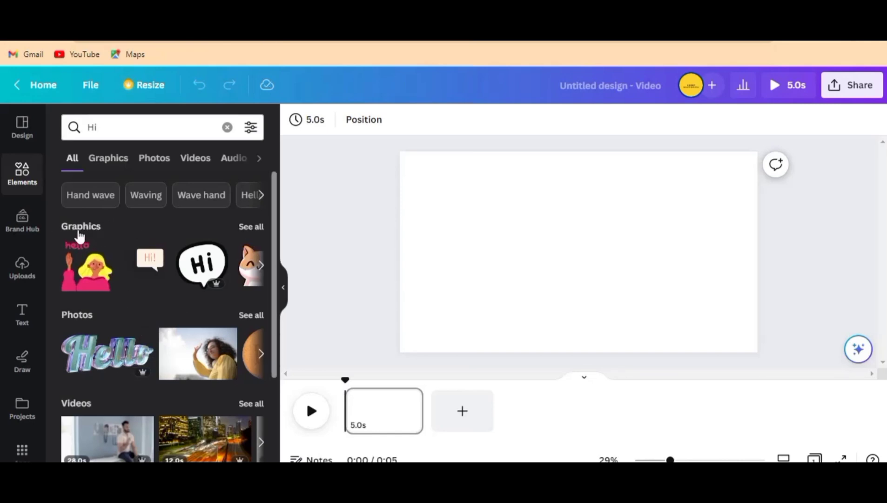
left_click(250, 229)
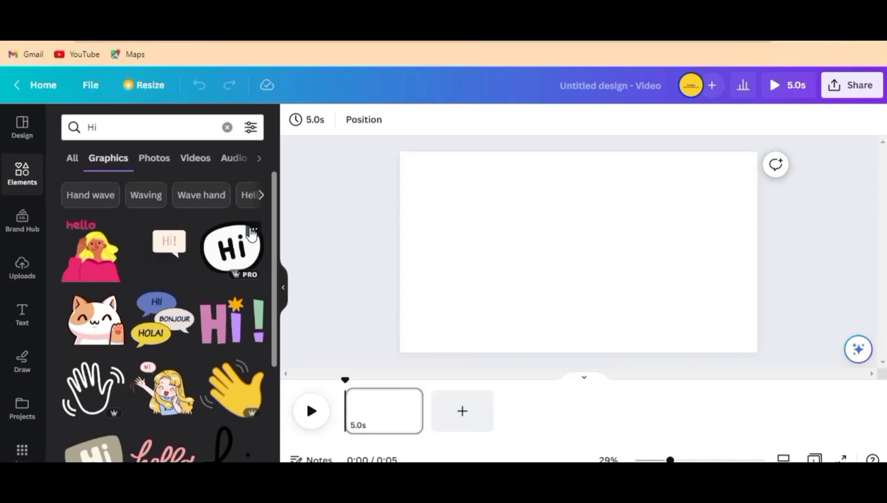
Step: Find the cartoon child with glasses and both arms raised among the graphics and add it to the blank page
scroll(164, 289, "down", 2)
scroll(163, 303, "down", 3)
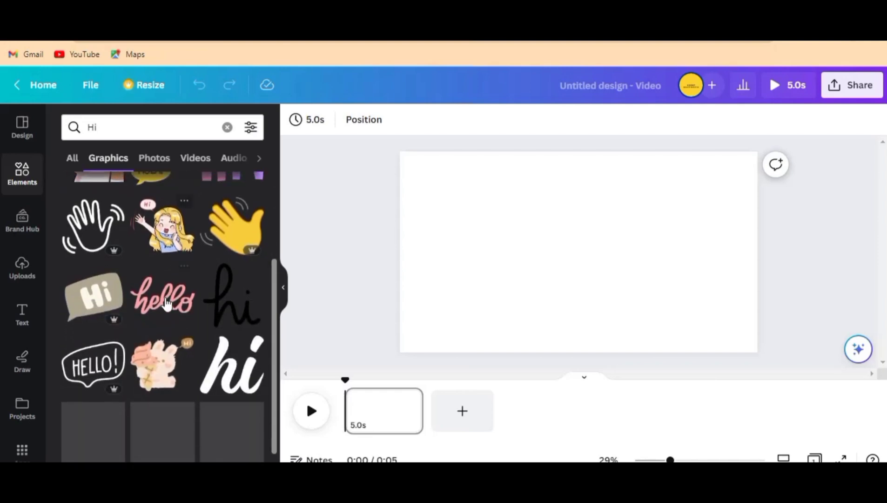
scroll(187, 330, "down", 3)
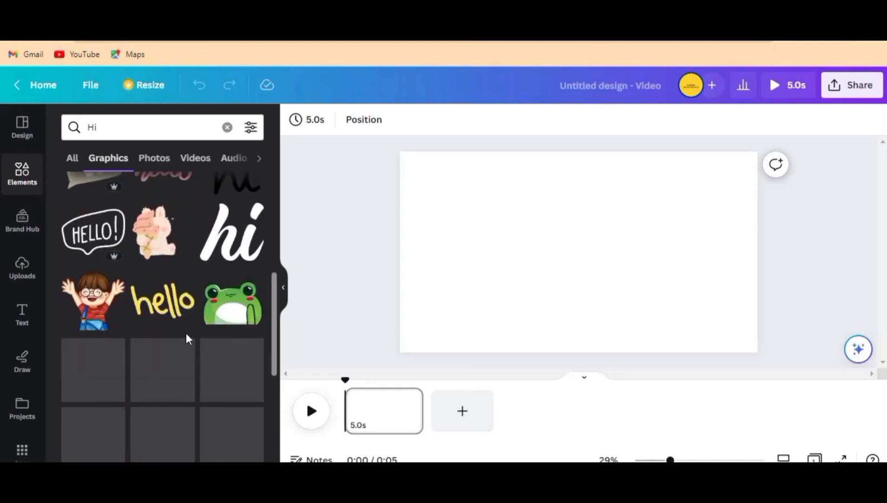
scroll(184, 335, "down", 3)
scroll(184, 335, "up", 4)
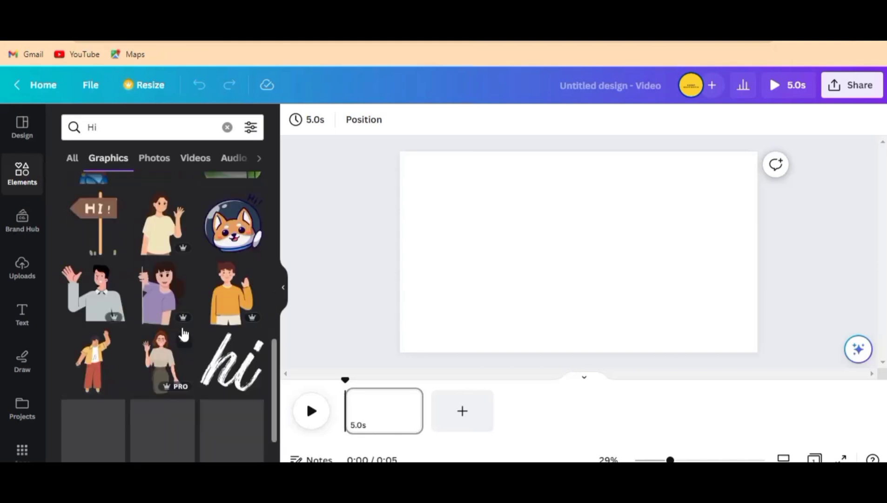
scroll(168, 340, "down", 2)
scroll(168, 339, "down", 2)
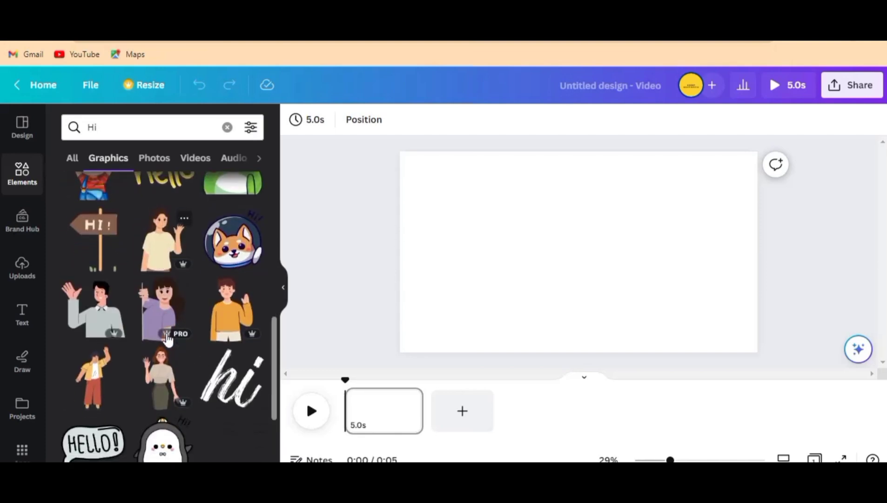
scroll(154, 344, "up", 5)
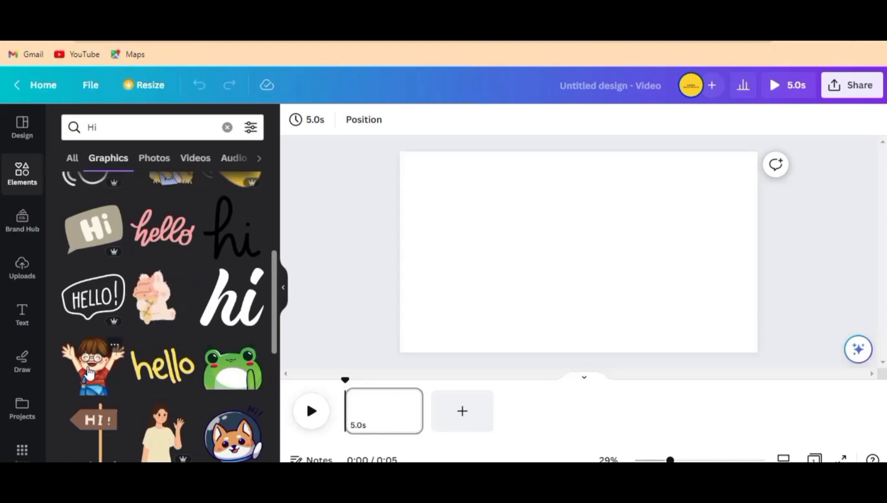
left_click_drag(89, 372, 521, 251)
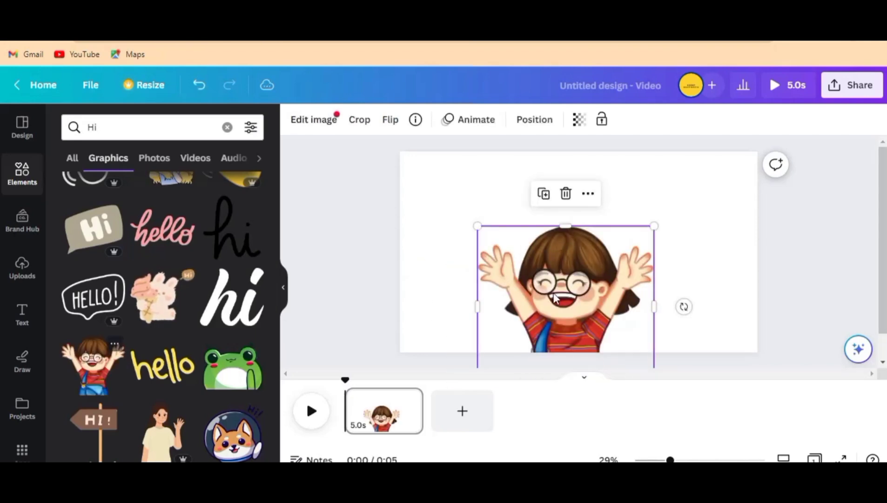
Step: Move the cartoon child to the page's left edge and stretch it to the full page height and about 60% of the width
left_click_drag(553, 292, 482, 241)
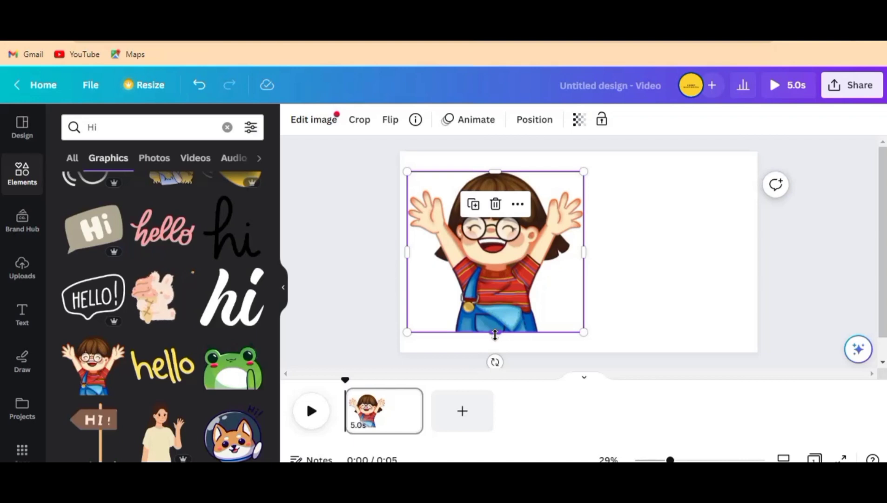
left_click_drag(495, 338, 495, 346)
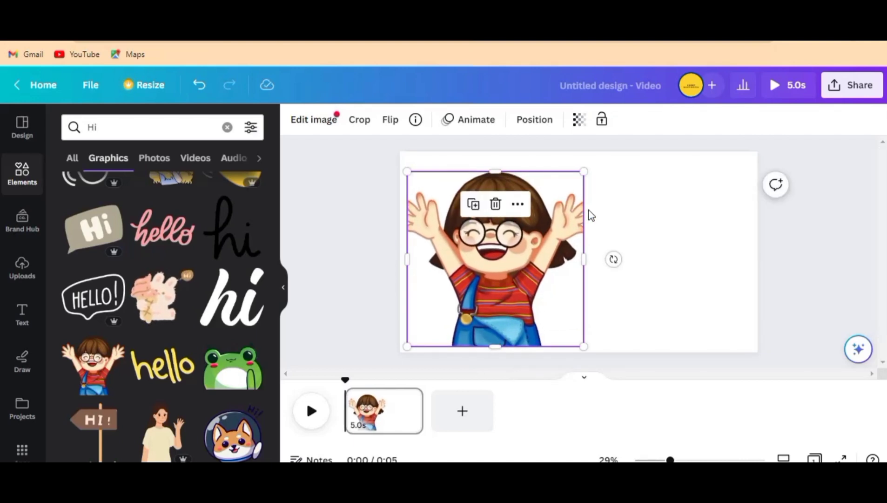
left_click_drag(584, 257, 604, 258)
left_click_drag(525, 183, 503, 151)
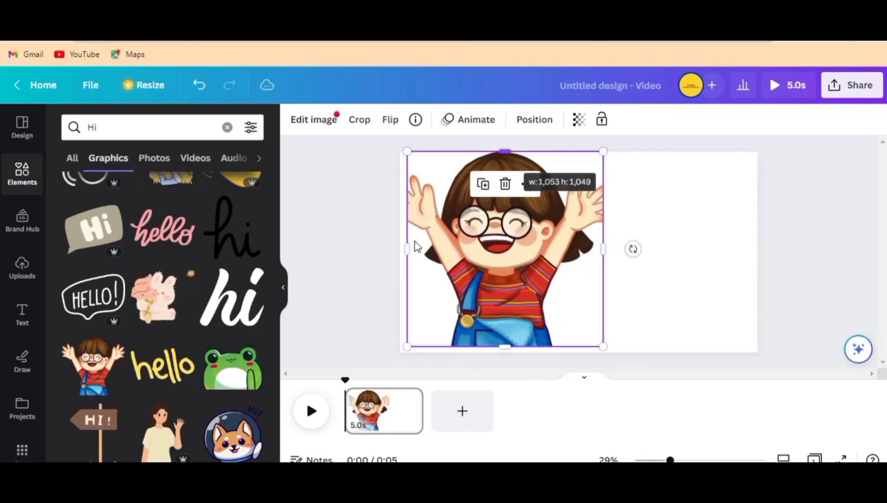
left_click_drag(399, 248, 399, 249)
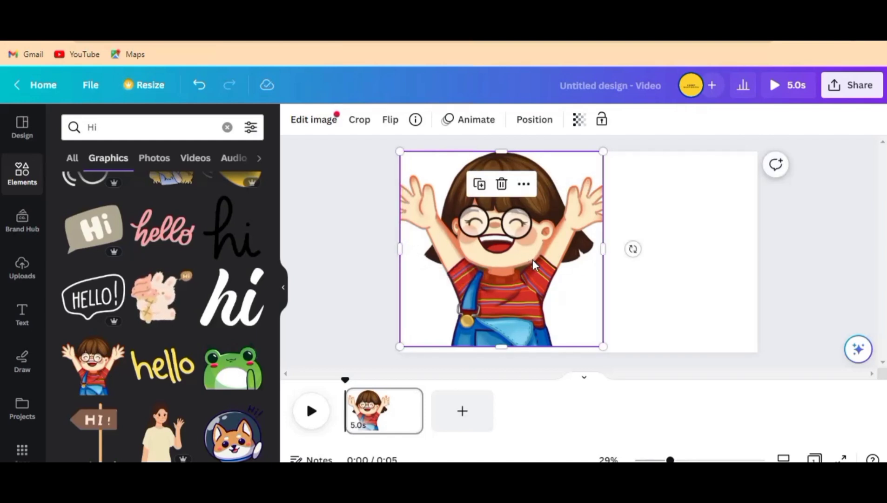
left_click_drag(533, 259, 538, 259)
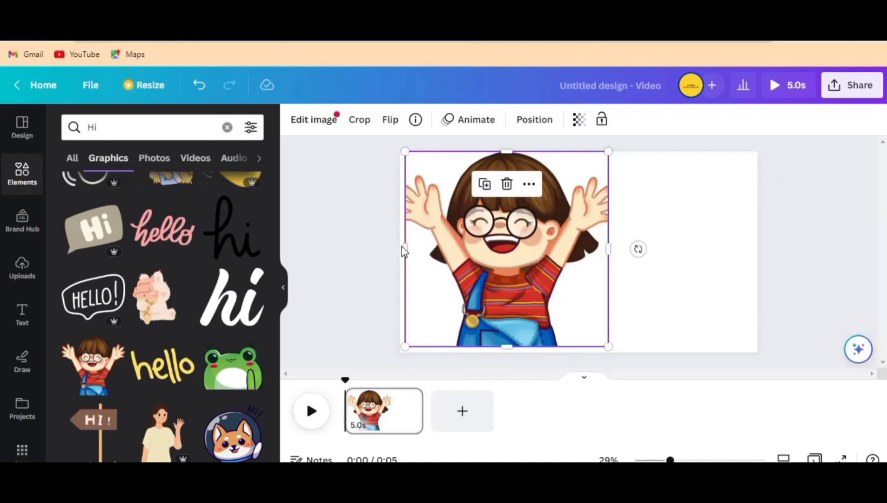
left_click_drag(401, 248, 501, 360)
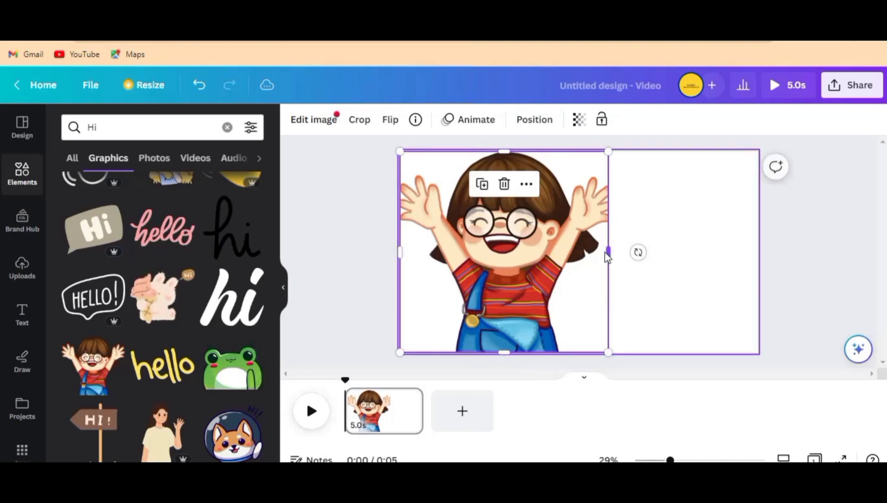
left_click_drag(611, 253, 614, 252)
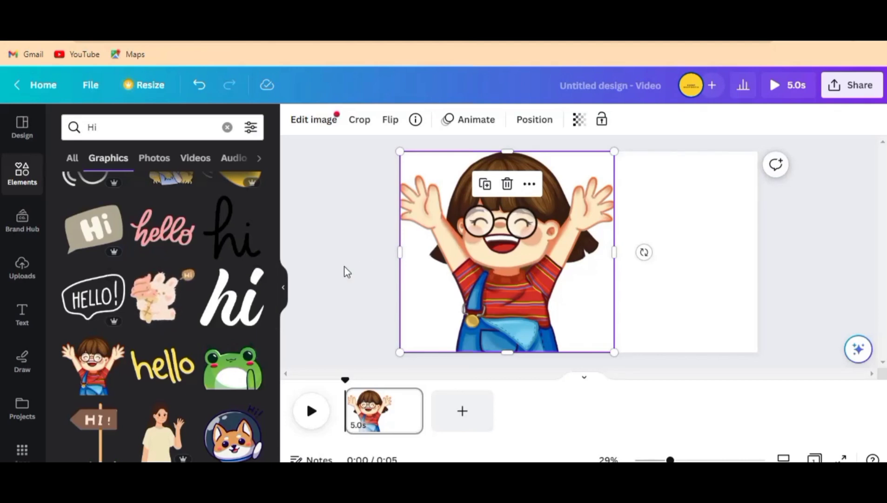
Step: Add a heading text to the page and set its font to Comica
left_click(23, 320)
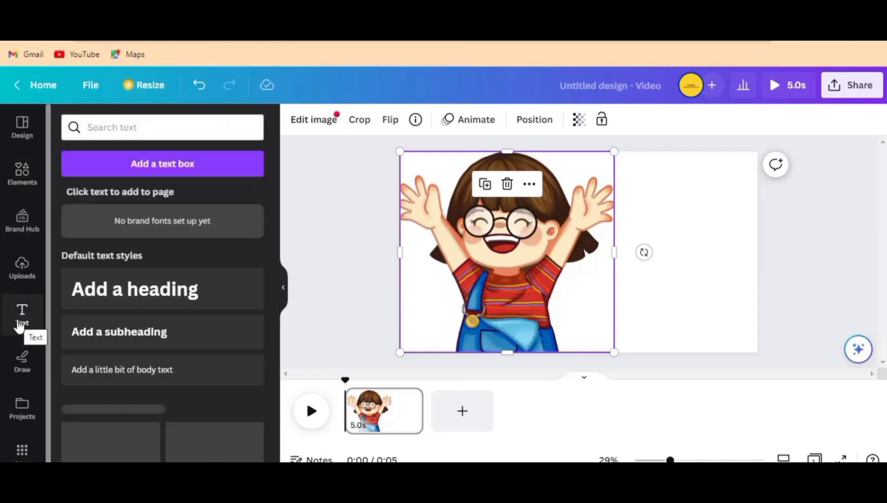
left_click(154, 294)
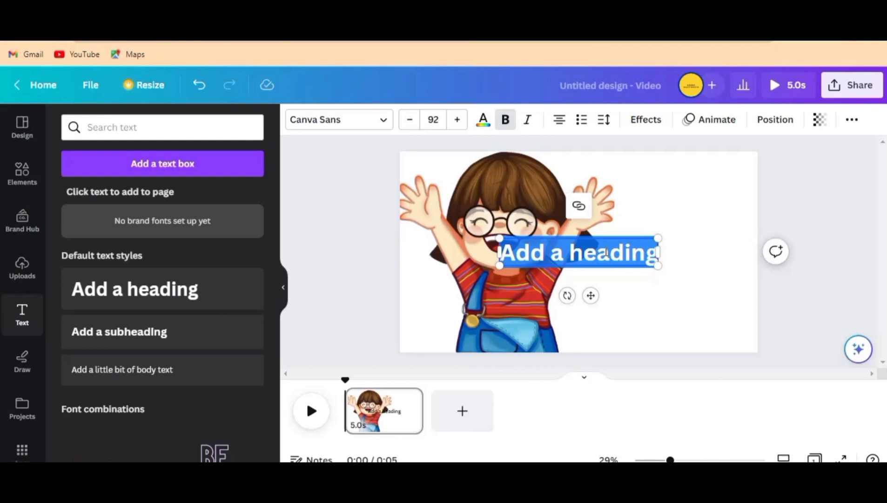
left_click(341, 123)
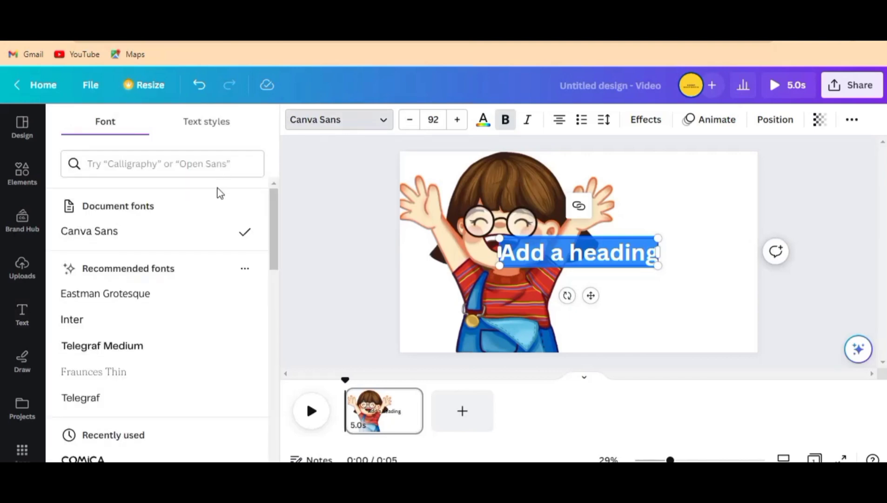
left_click(151, 165)
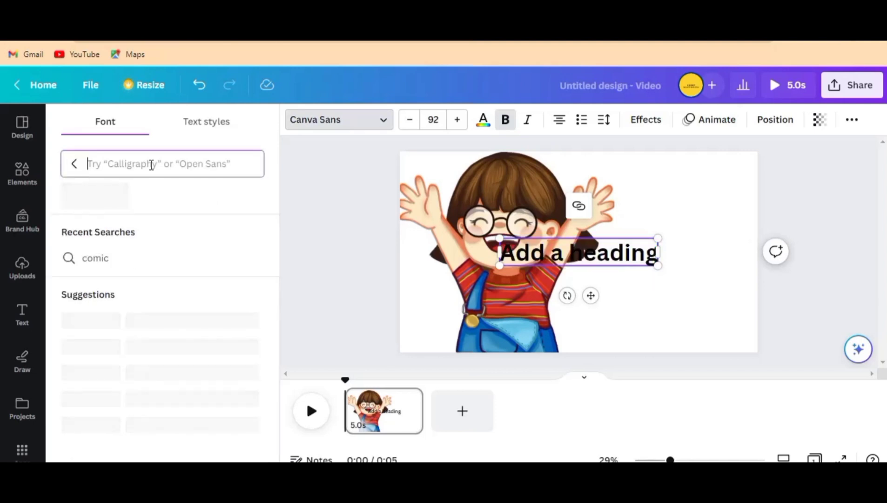
type("c")
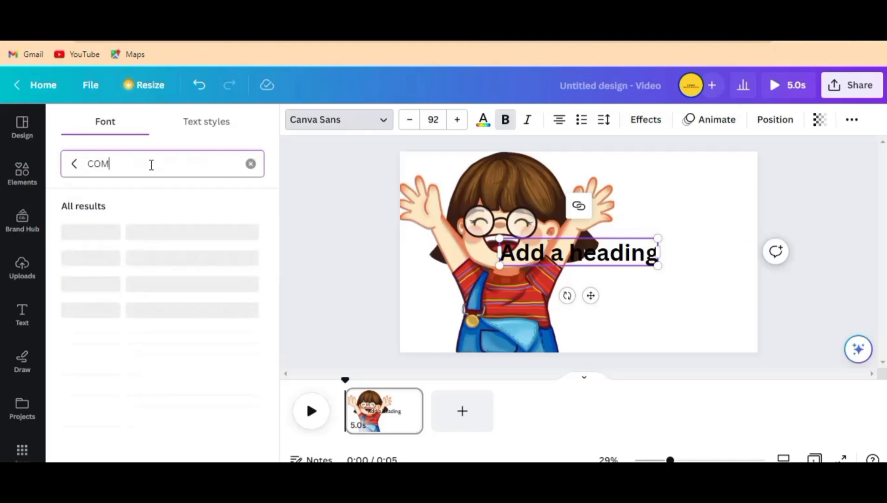
type("OMIC")
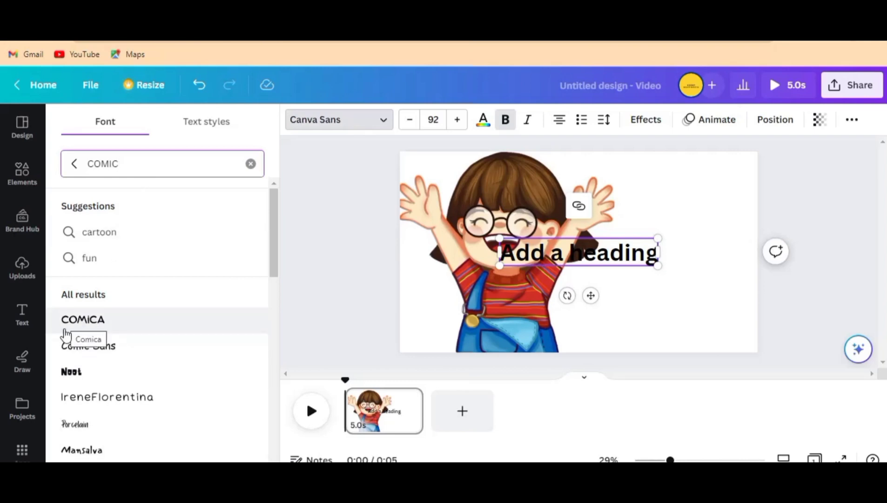
left_click(94, 327)
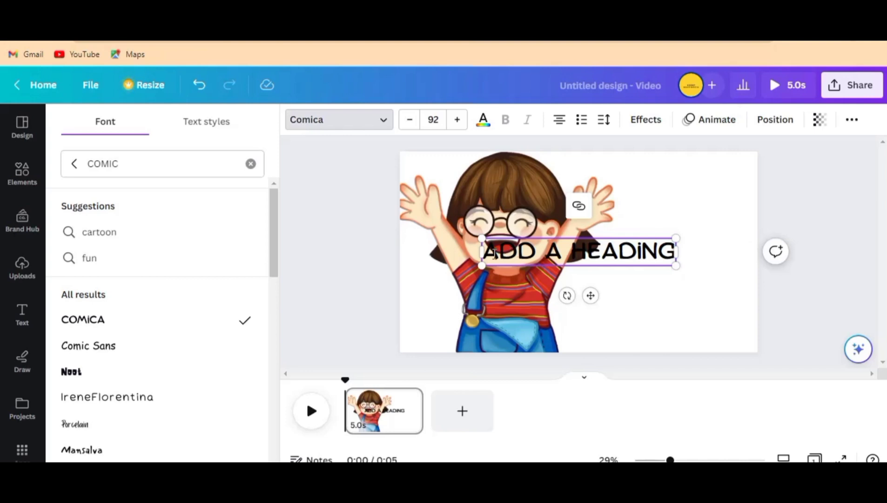
Step: Replace the heading's placeholder text with "Hi !"
left_click_drag(489, 254, 687, 266)
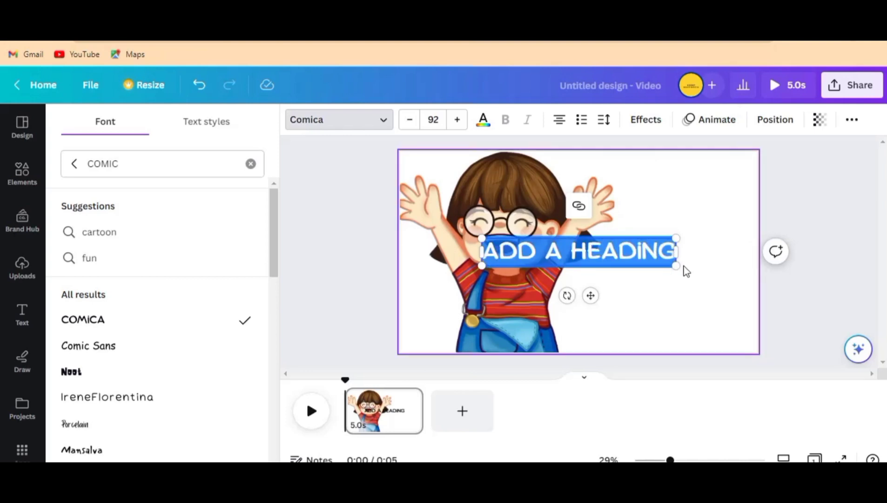
type("H")
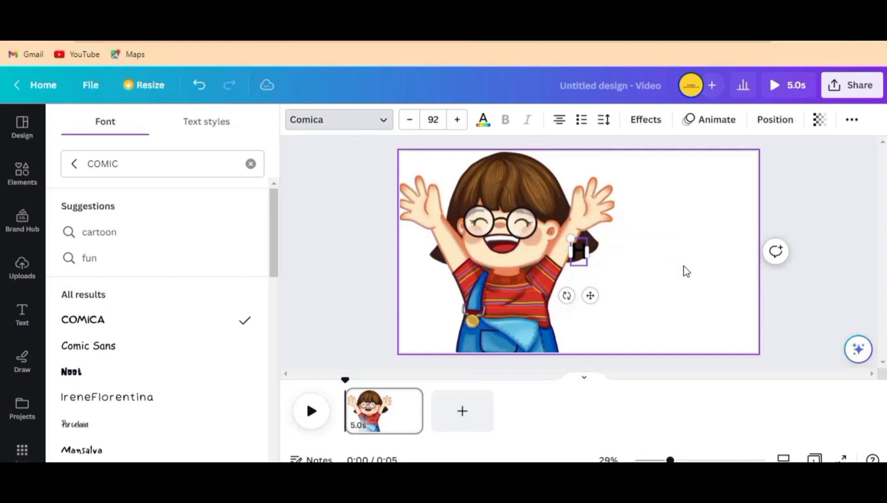
type("i")
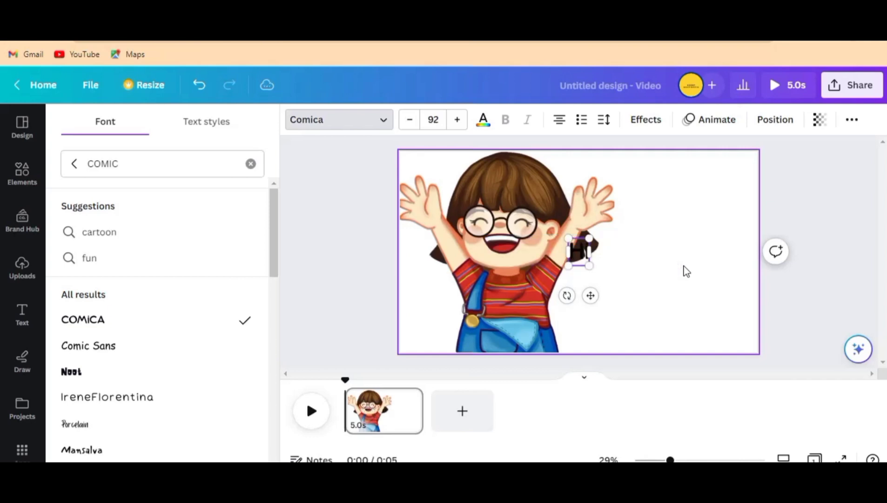
type("!")
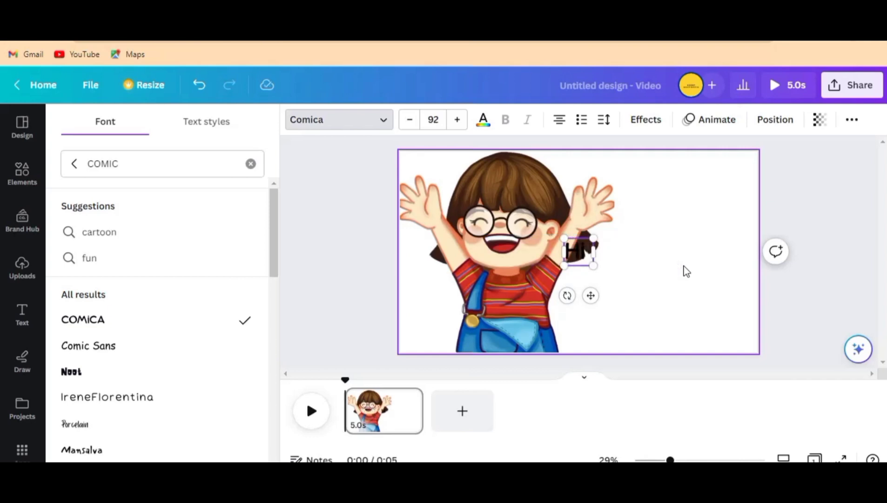
type("!")
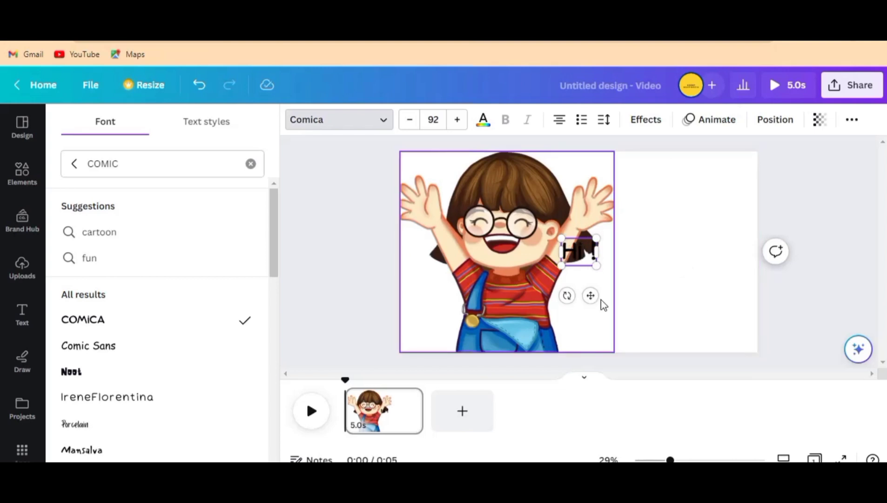
Step: Place the "Hi !" heading in the empty area beside the cartoon child and enlarge it to font size 282
left_click_drag(590, 295, 685, 242)
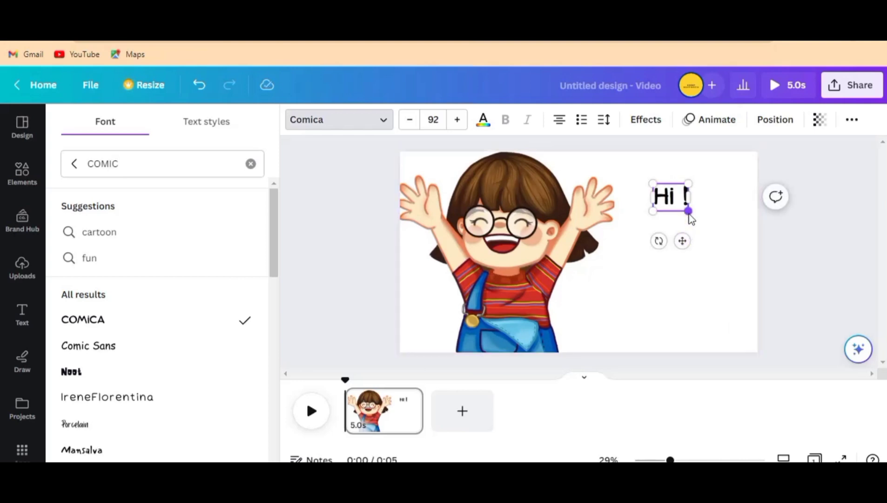
left_click_drag(700, 211, 623, 263)
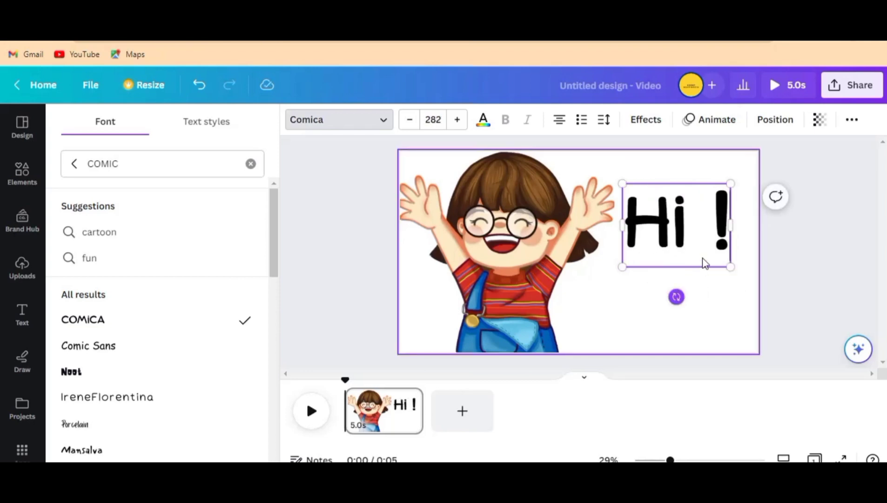
Step: Move the "Hi !" heading slightly higher on the page, keeping it beside the cartoon child
left_click_drag(712, 270, 712, 253)
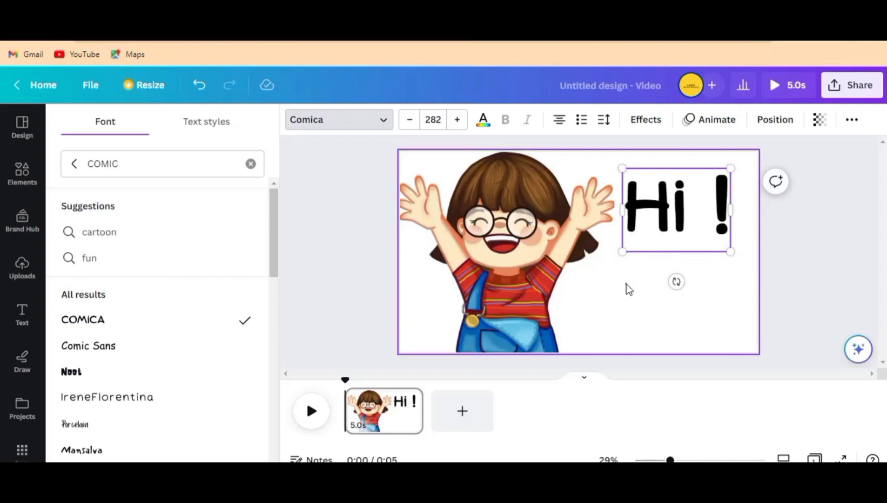
left_click(702, 330)
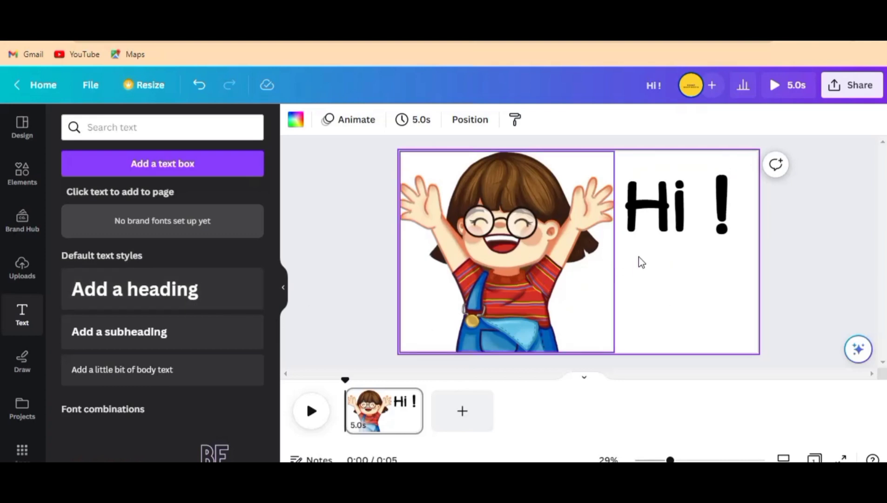
Step: Add a second heading text to the page and set its font to Comica
left_click(191, 290)
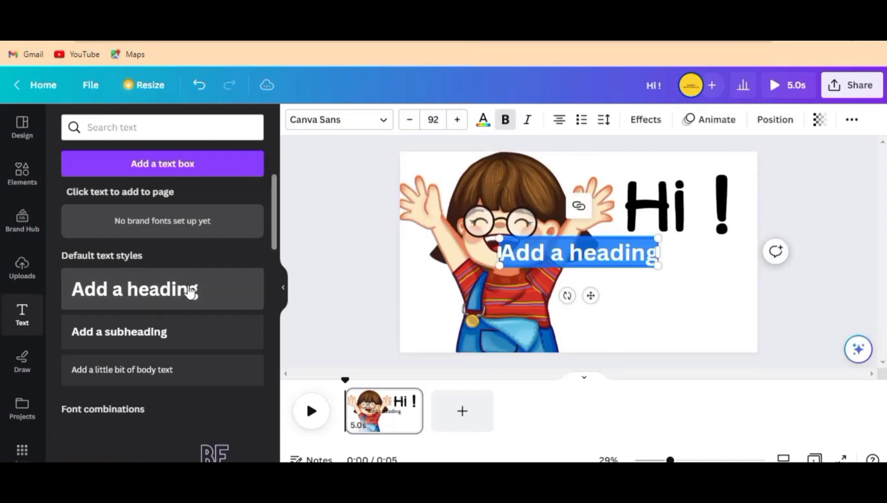
left_click(346, 124)
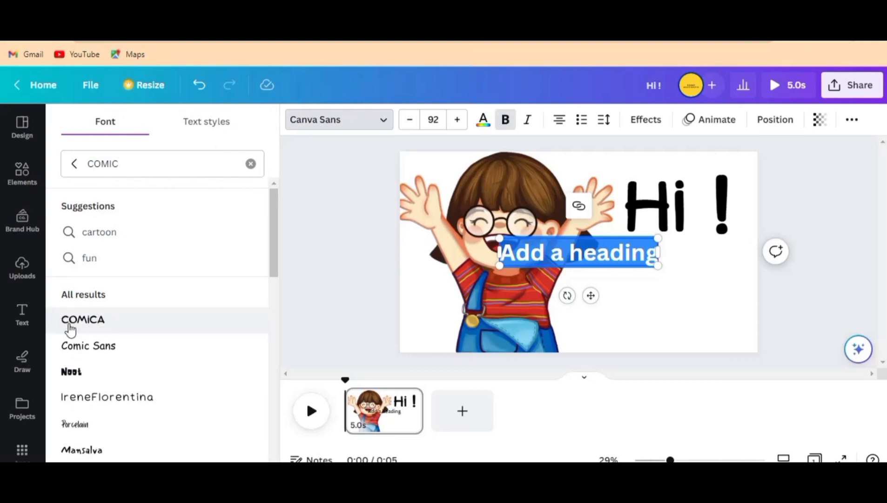
left_click(108, 321)
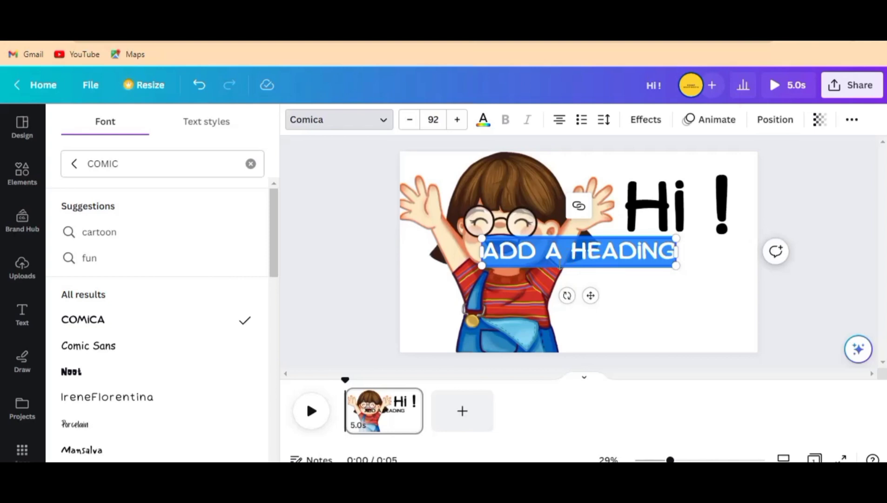
Step: Replace the new heading's placeholder text with "EVERYONE"
key("BackSpace")
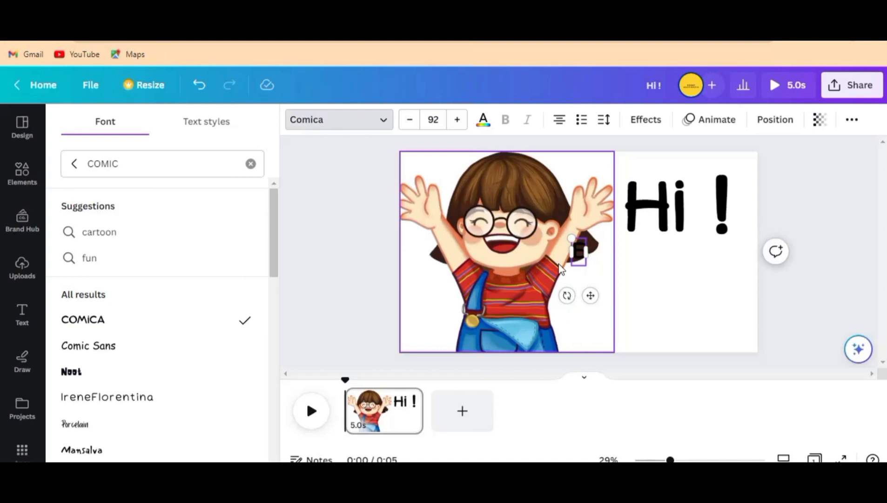
type("EV")
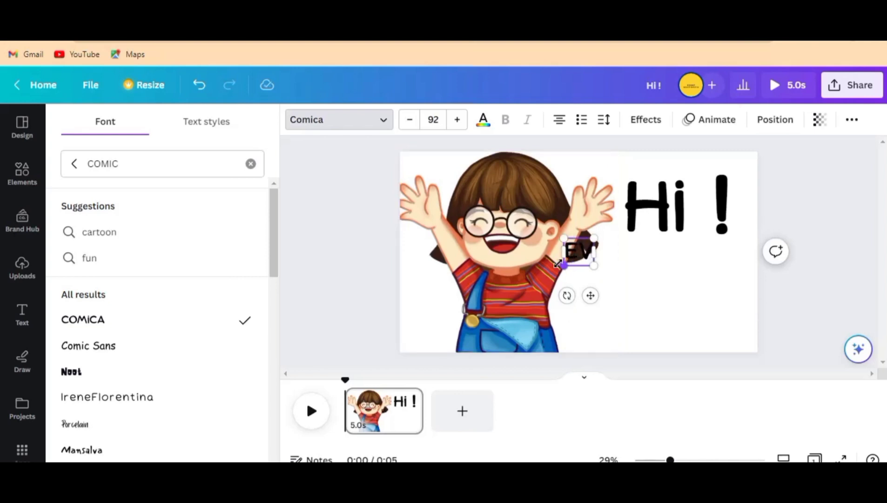
type("ERYONE")
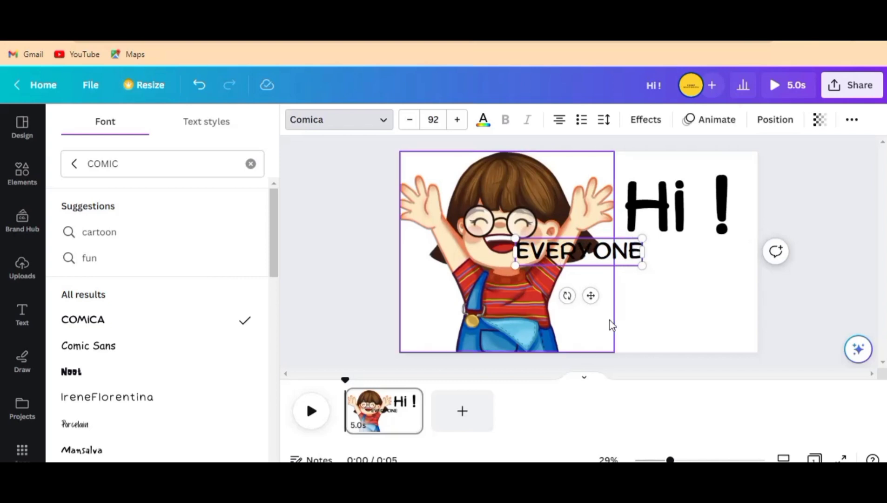
Step: Place the "EVERYONE" heading below "Hi !" and enlarge it to font size 116
left_click_drag(594, 299, 684, 319)
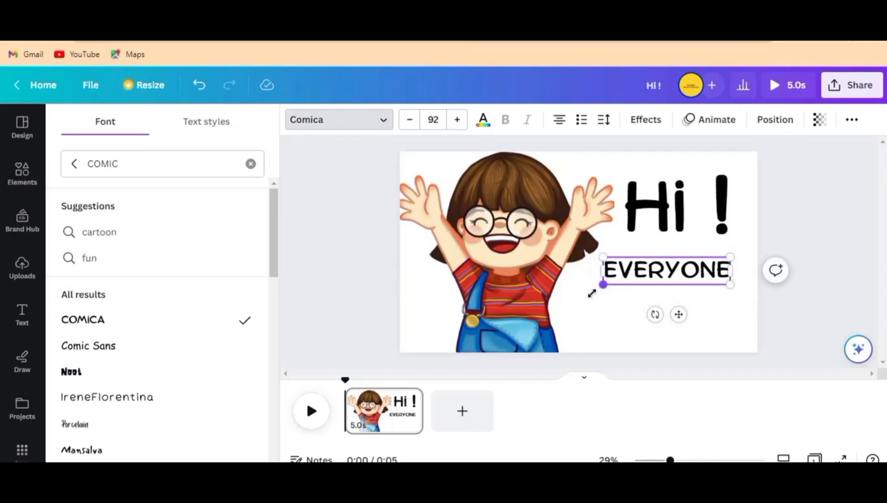
left_click_drag(591, 292, 586, 289)
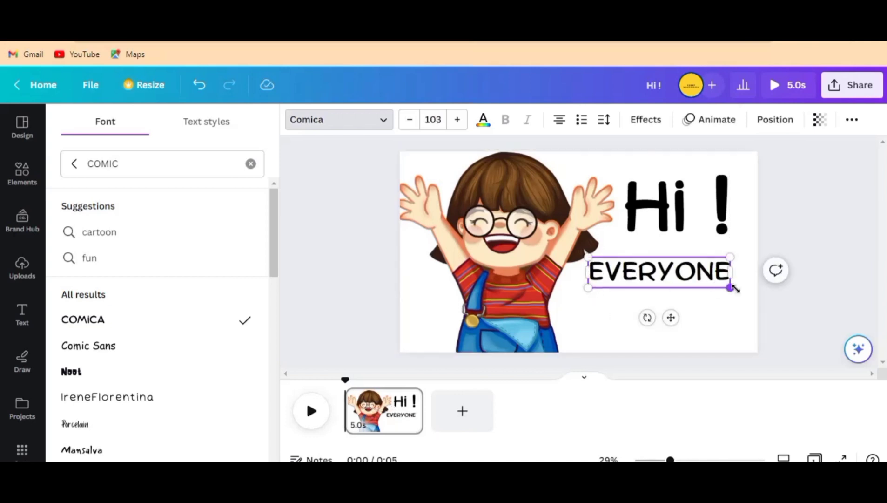
left_click_drag(734, 289, 748, 293)
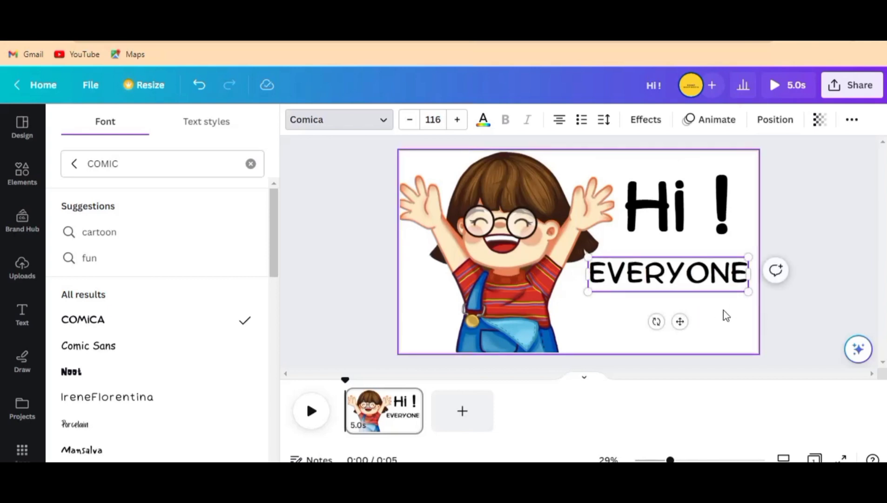
left_click(705, 306)
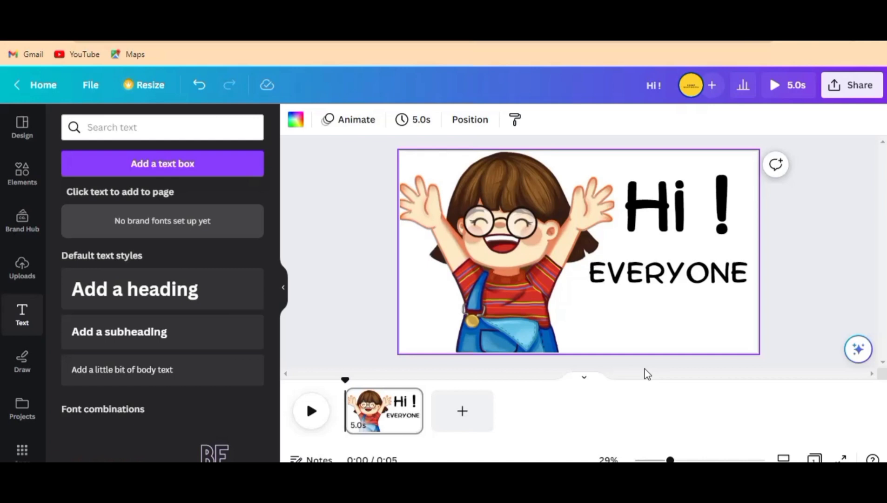
Step: Shorten the page's duration in the timeline to 2.5 seconds and play it back
left_click(408, 415)
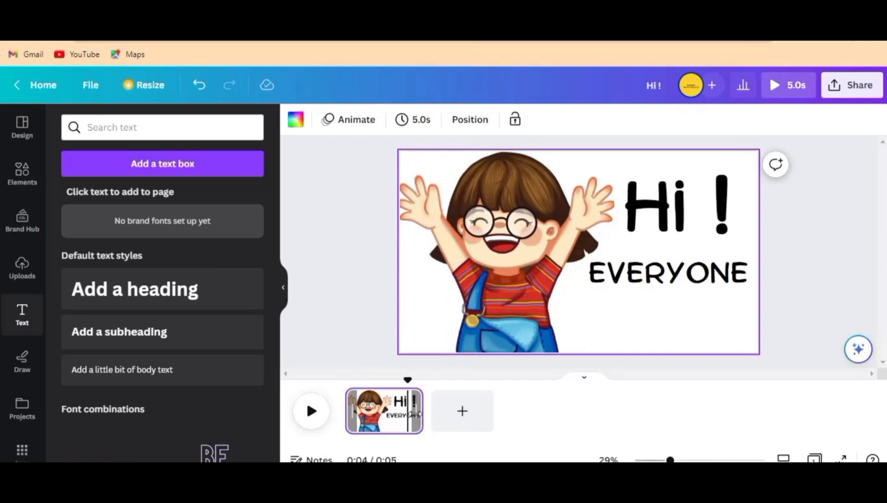
left_click_drag(395, 416, 383, 426)
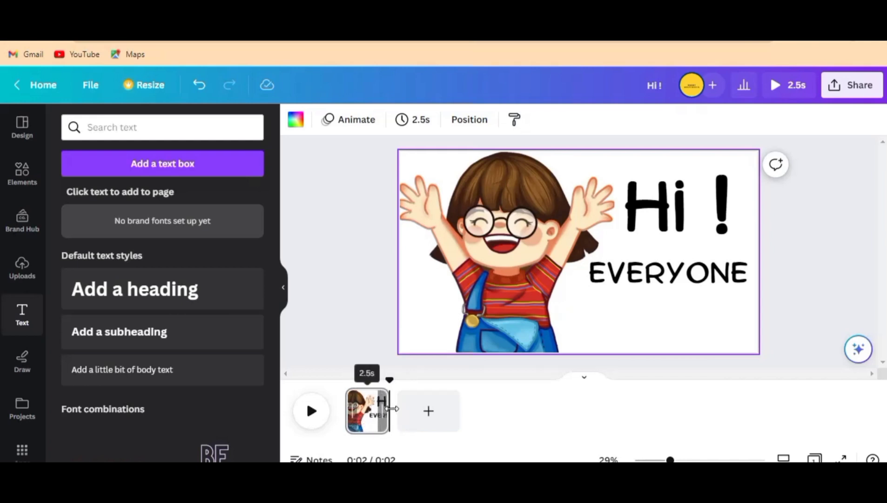
left_click(311, 419)
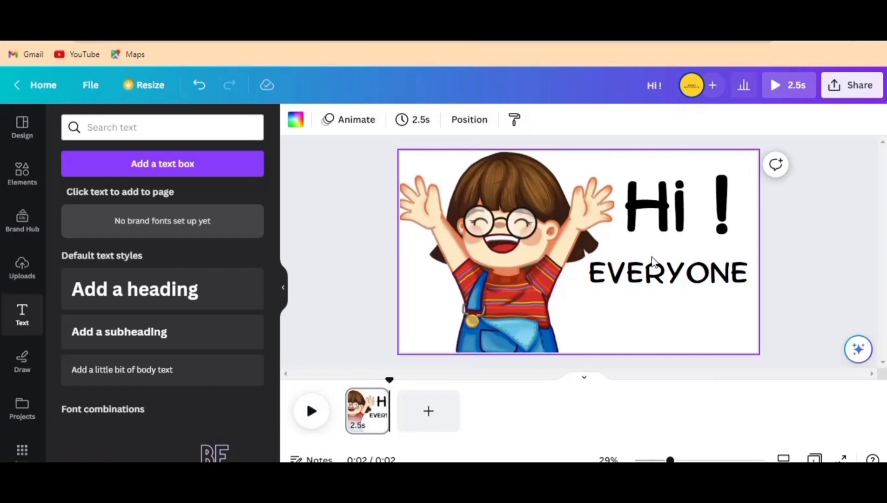
Step: Apply the Pan text animation to the "Hi !" heading, on enter, with the leftward direction
double_click(690, 225)
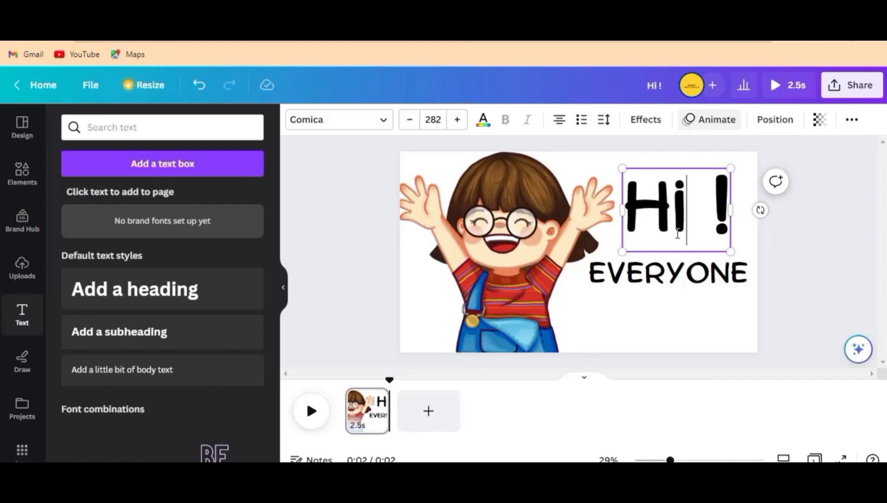
left_click(710, 122)
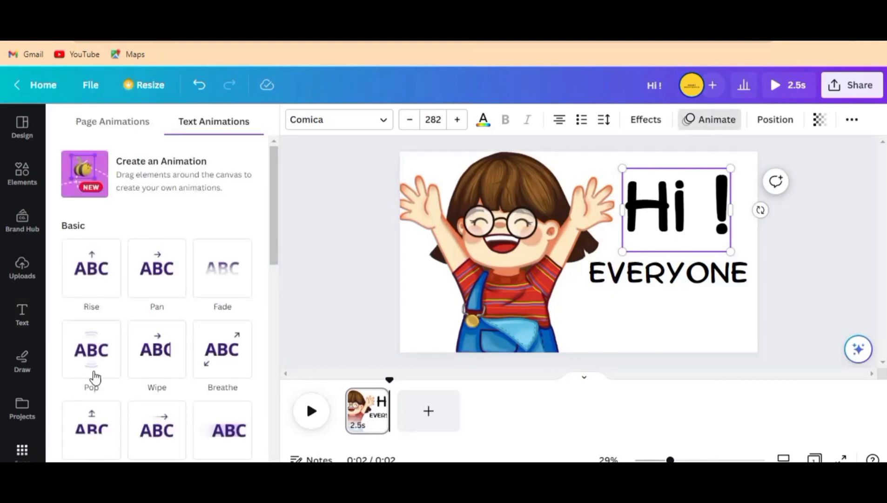
scroll(126, 396, "down", 3)
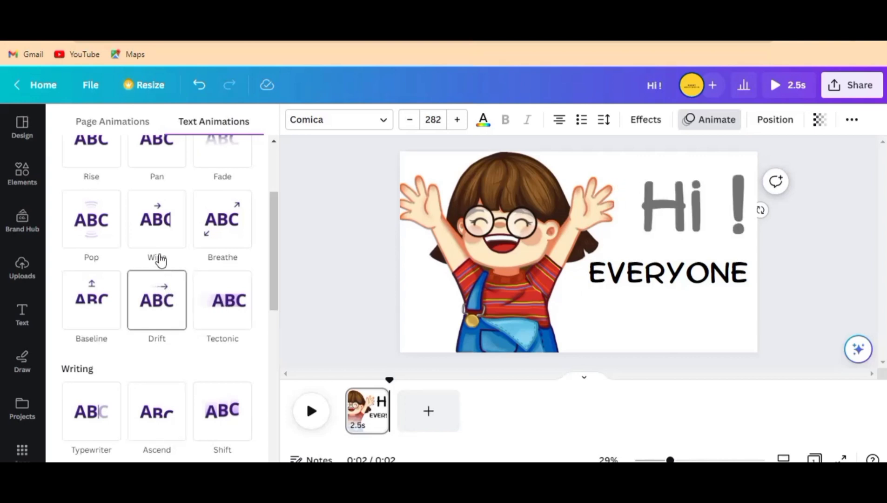
scroll(172, 259, "up", 3)
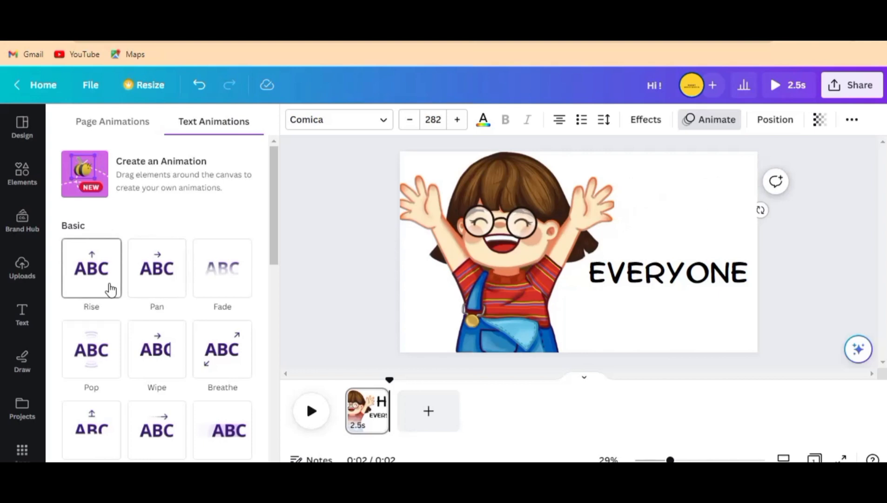
scroll(132, 303, "down", 3)
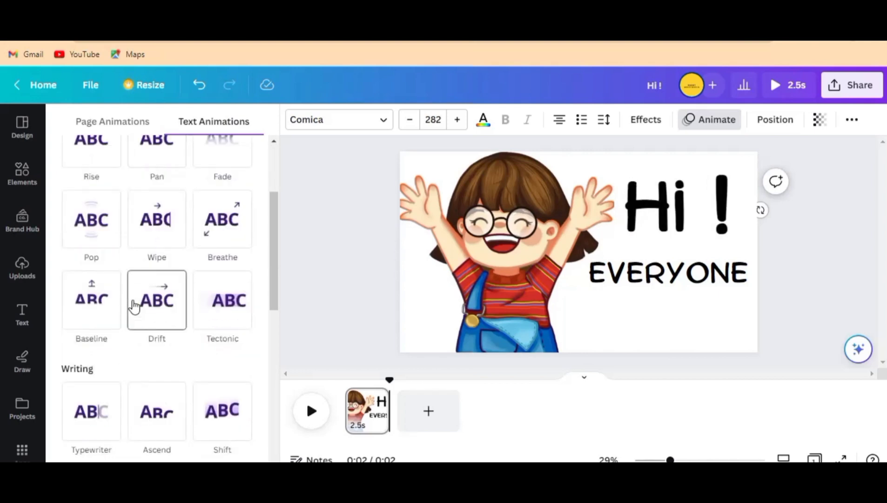
scroll(134, 307, "down", 3)
scroll(134, 308, "up", 3)
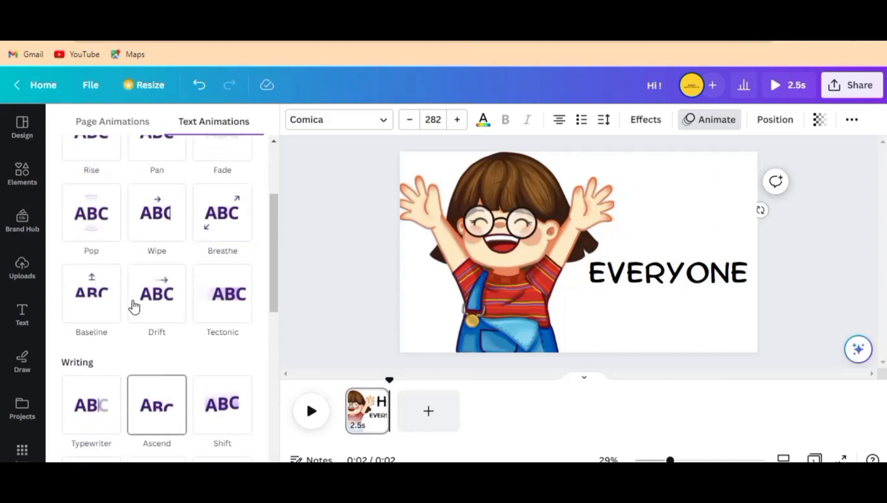
scroll(171, 214, "up", 3)
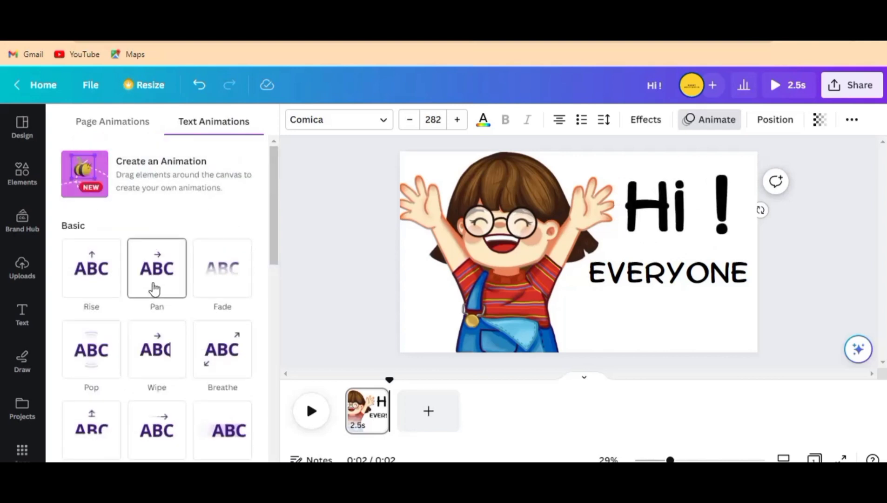
left_click(154, 288)
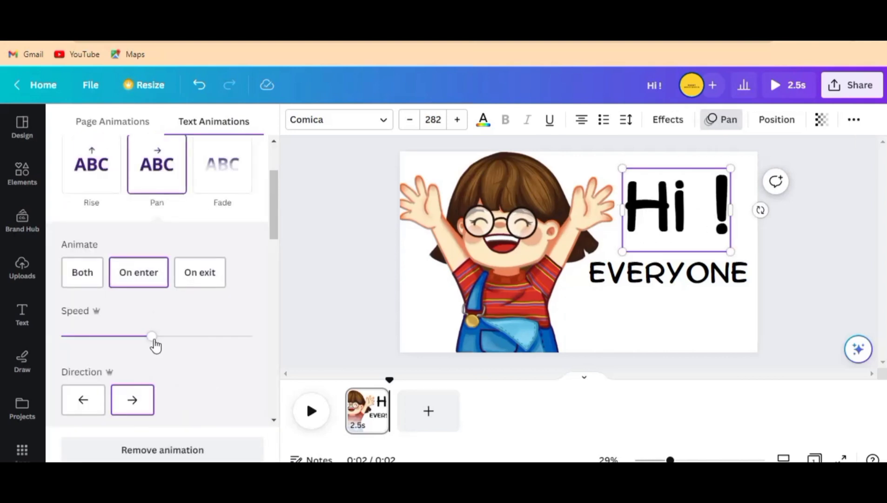
scroll(156, 346, "down", 2)
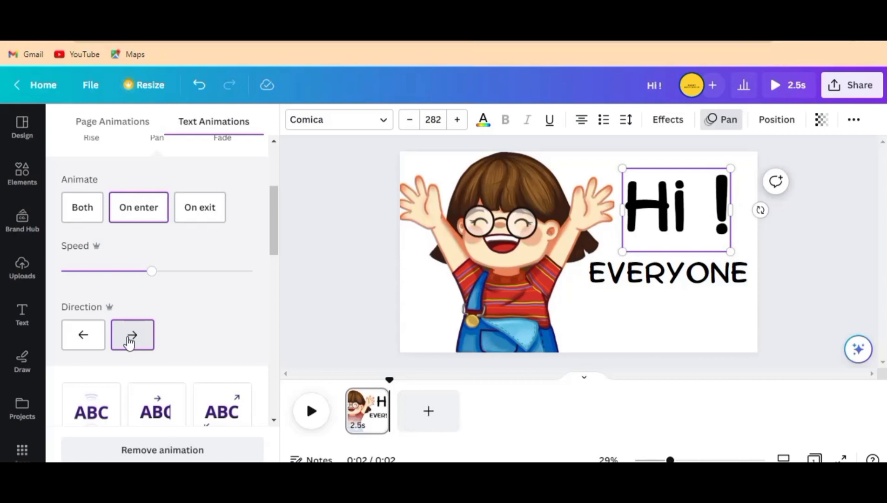
left_click(86, 337)
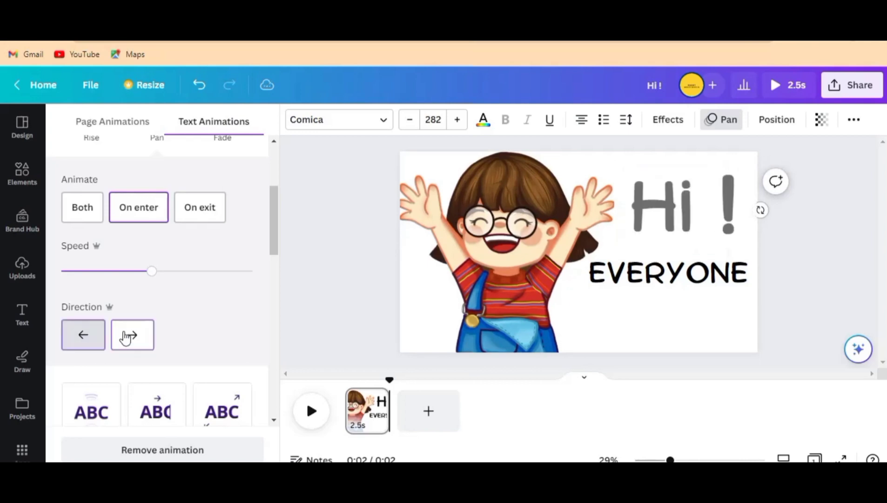
Step: Apply the Pan text animation with the leftward direction to the "EVERYONE" heading and play back the page
left_click(644, 281)
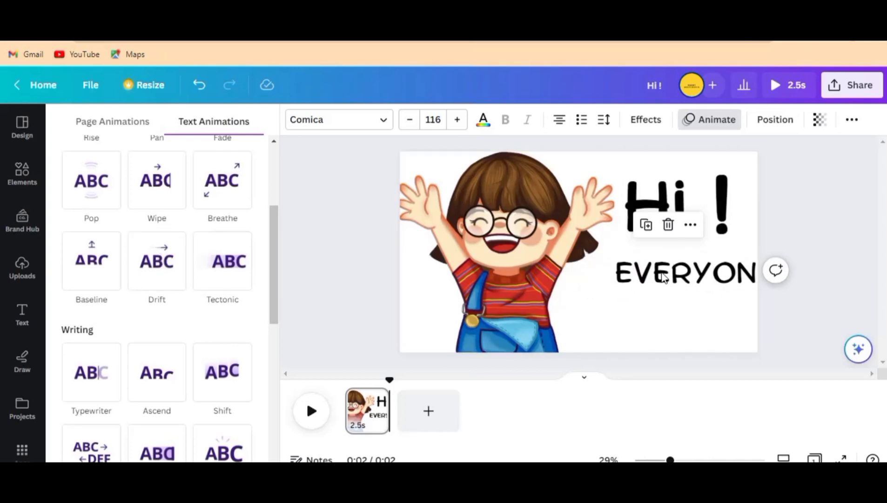
scroll(187, 256, "up", 3)
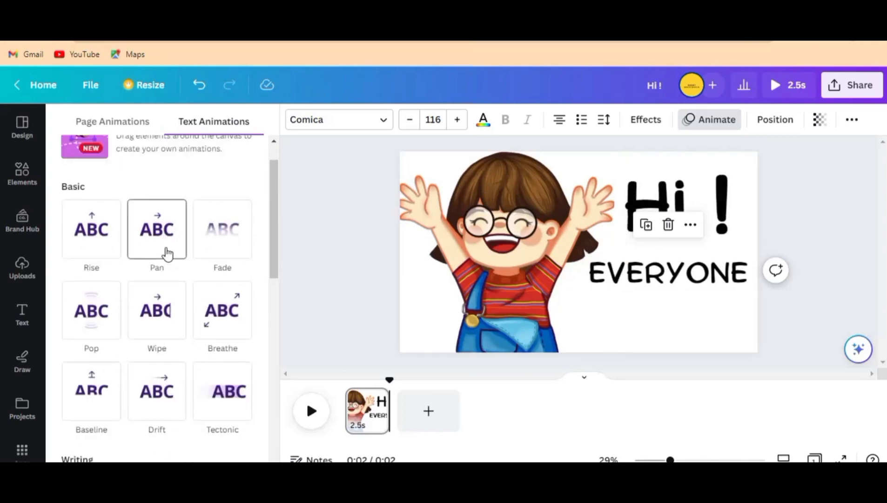
left_click(167, 254)
scroll(166, 252, "down", 1)
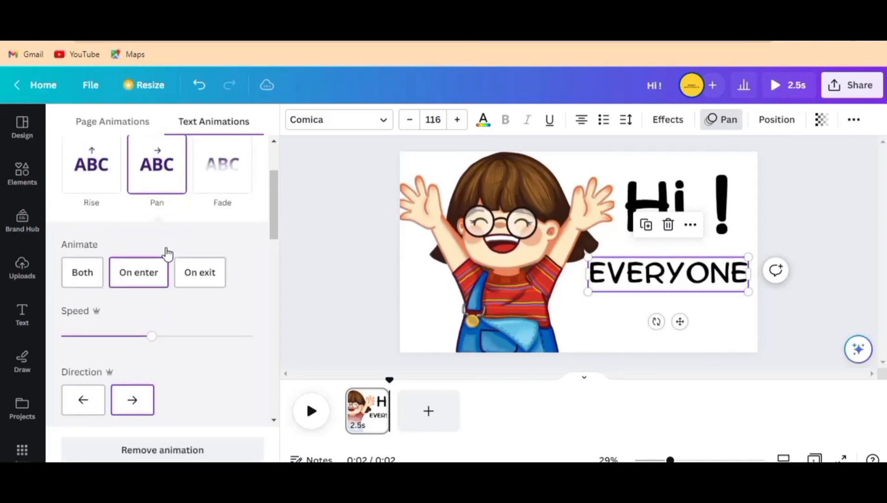
scroll(111, 380, "down", 4)
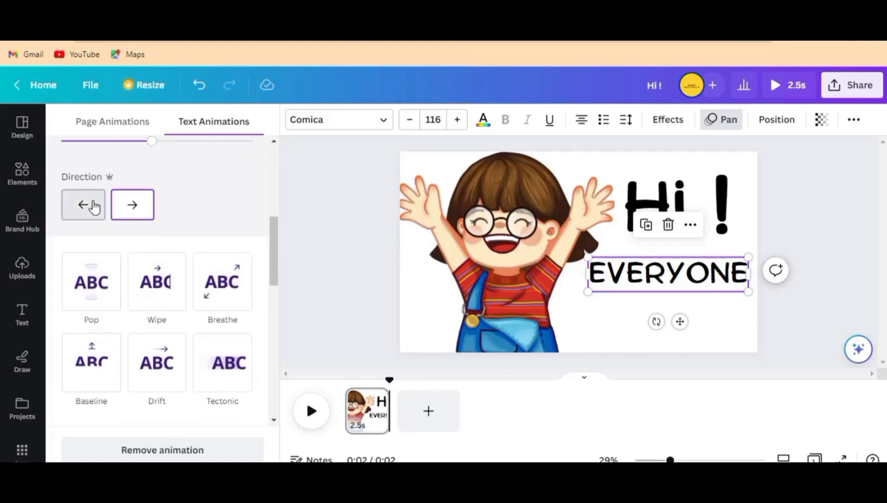
left_click(88, 204)
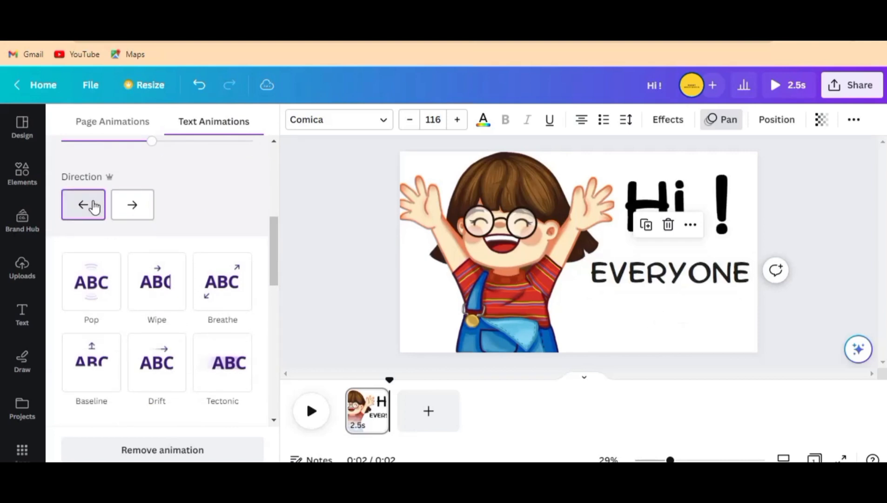
left_click(349, 242)
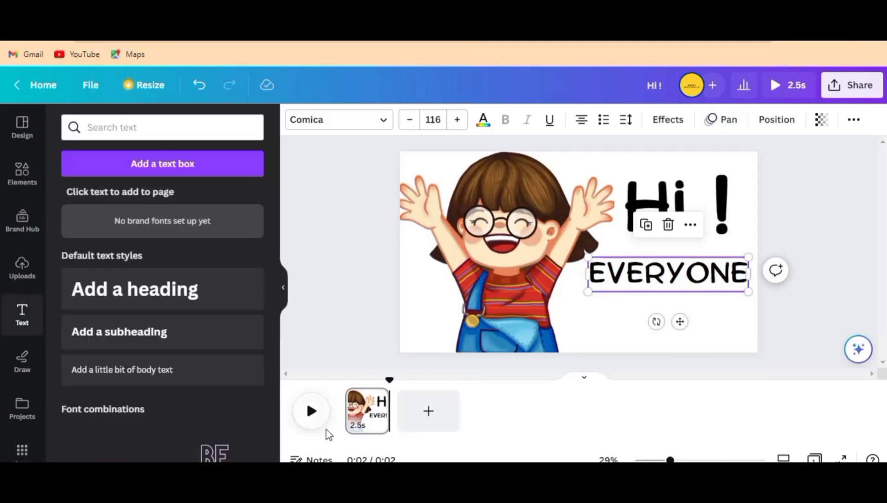
left_click(312, 410)
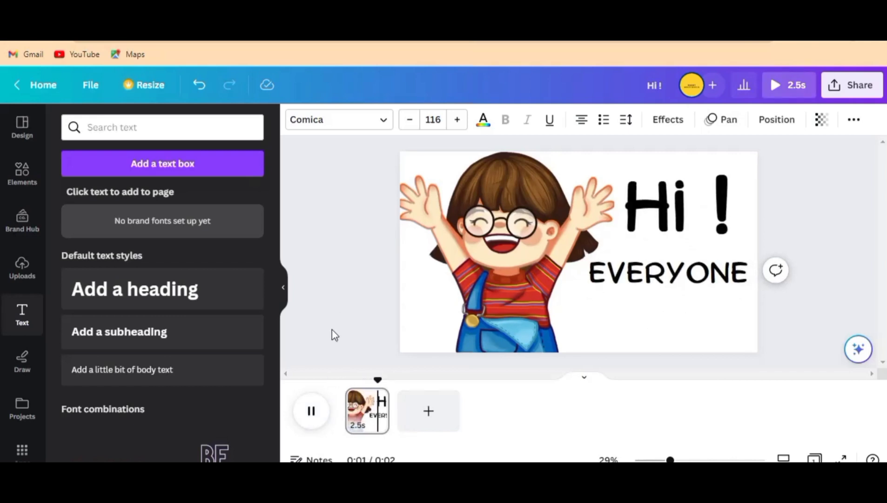
left_click(311, 412)
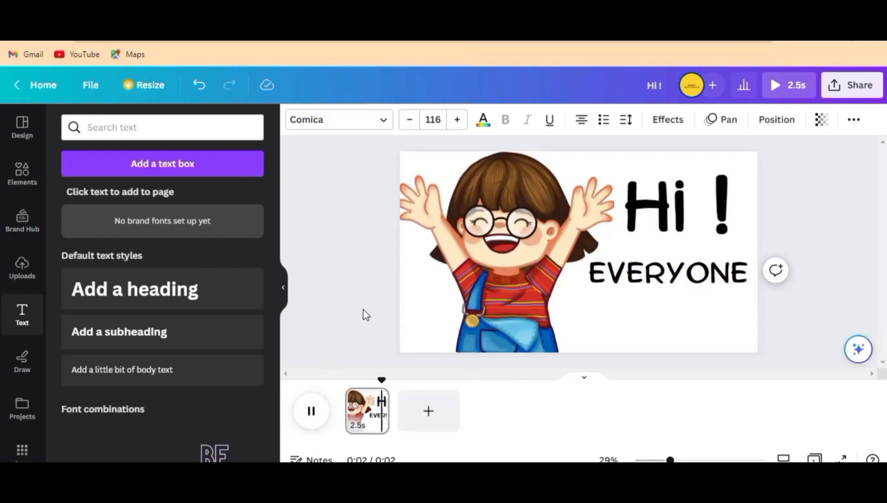
Step: Add a blank second page to the video and shorten its duration to 3.7 seconds
left_click(429, 409)
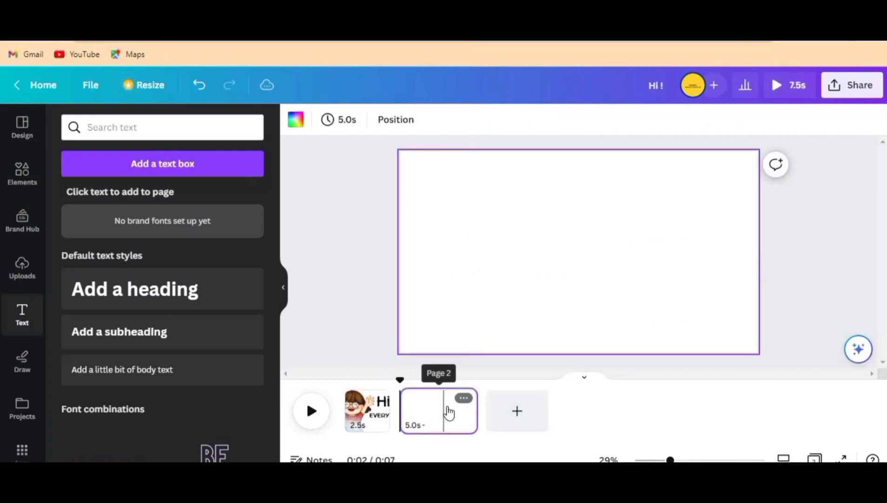
mouse_move(470, 408)
left_mouse_down()
mouse_move(477, 411)
mouse_move(458, 411)
left_mouse_up()
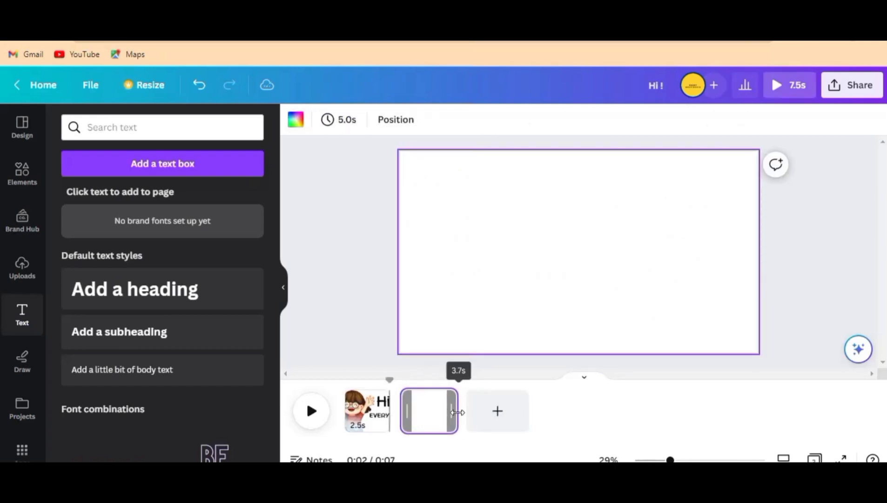
Step: Copy the cartoon child image from the first page and paste it onto the blank second page
left_click(363, 419)
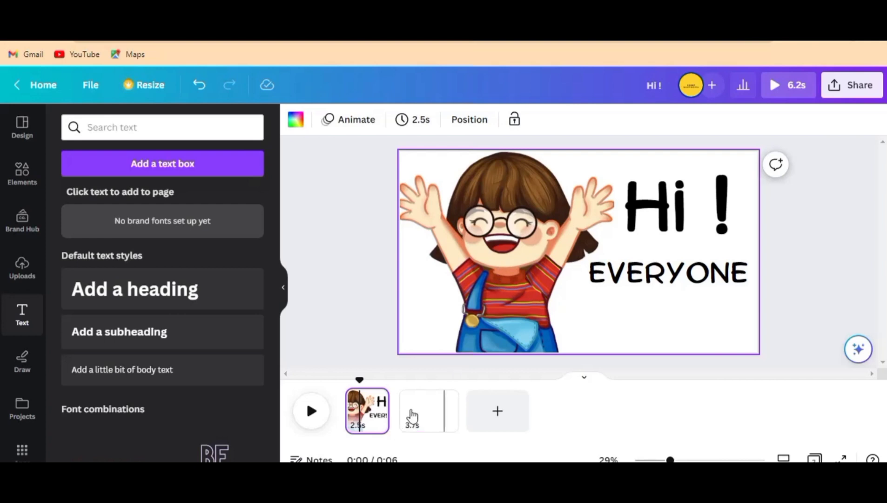
left_click(425, 414)
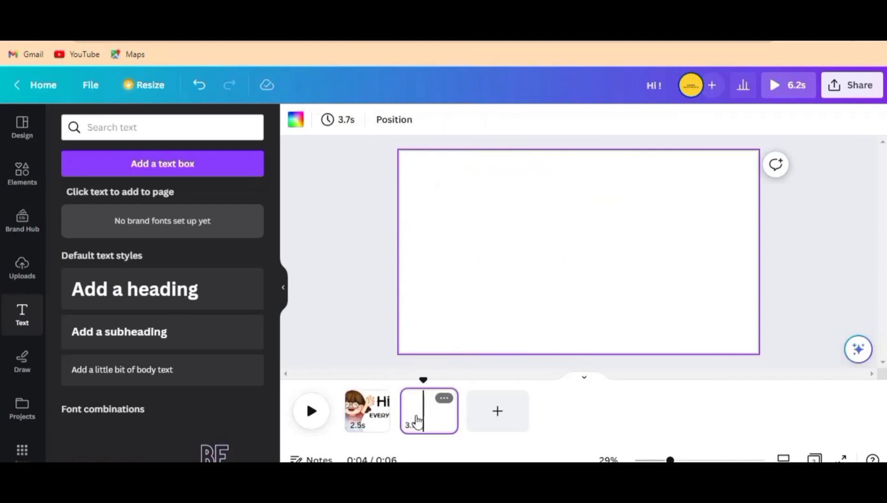
left_click(369, 417)
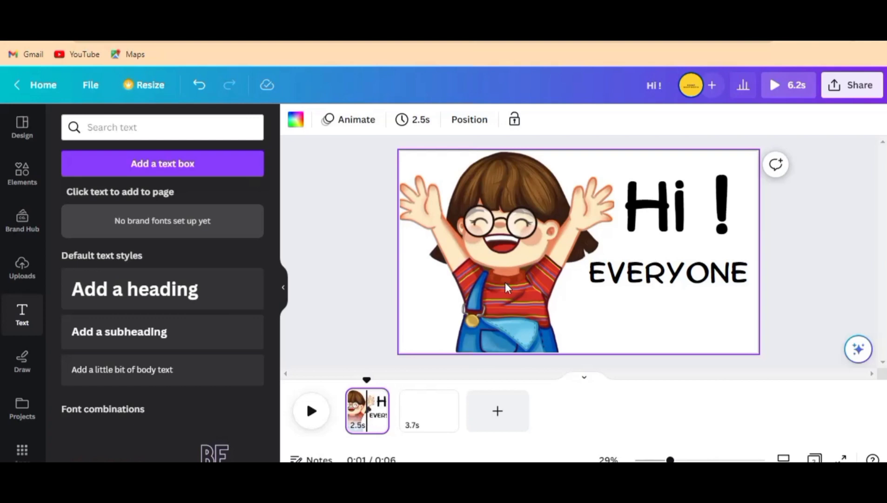
left_click(507, 232)
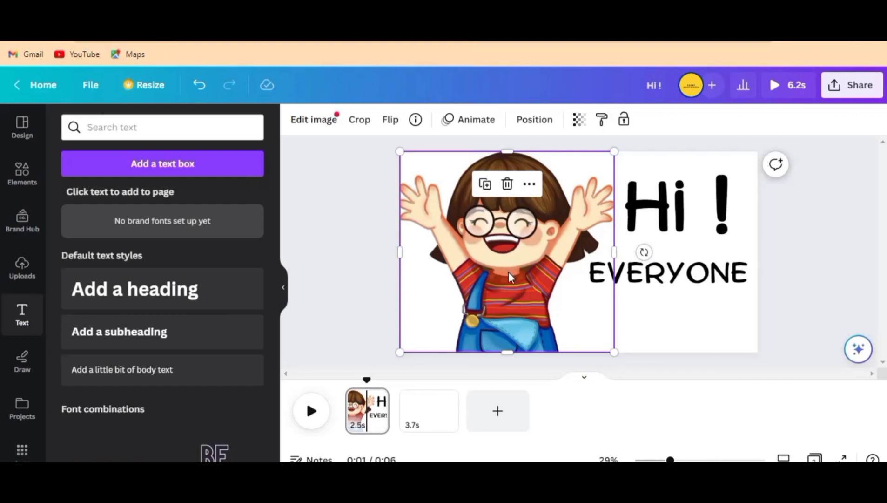
key("ctrl+c")
left_click(421, 425)
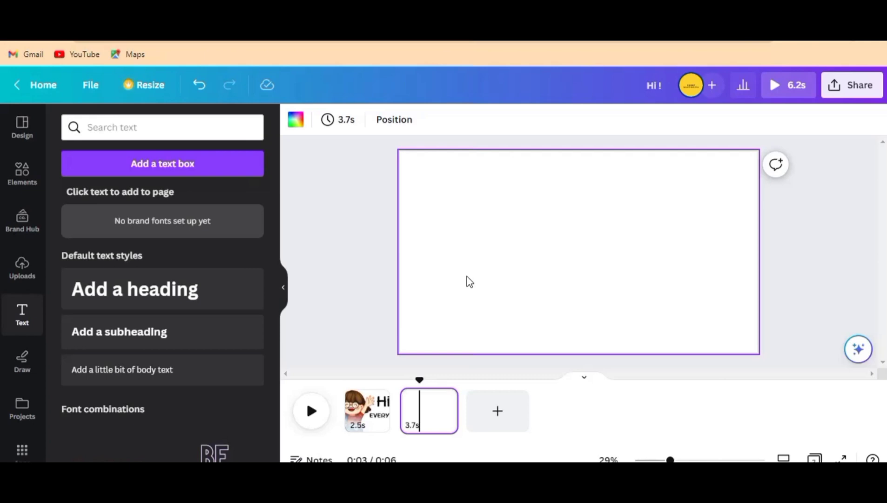
key("ctrl+v")
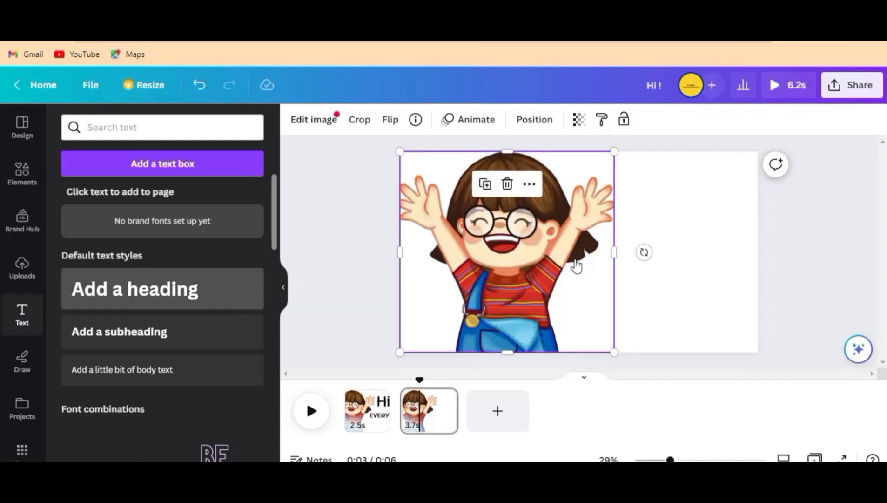
Step: Add a heading to the second page and set its font to Comica
left_click(135, 289)
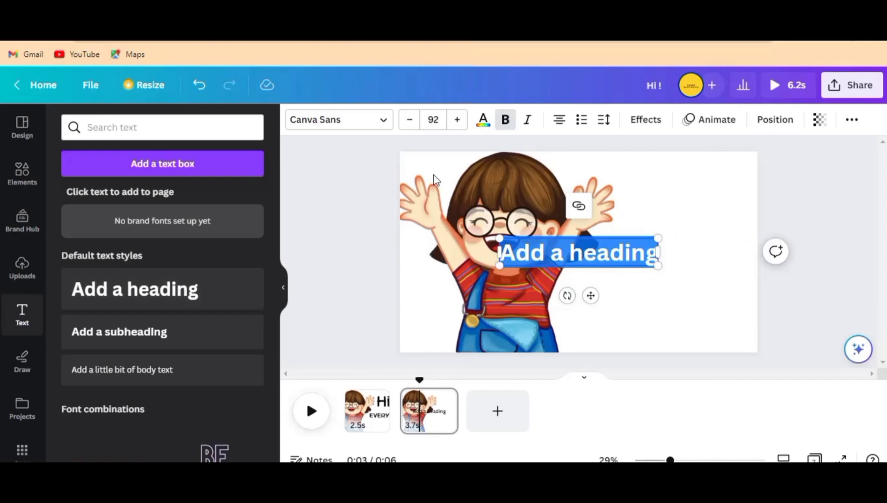
left_click(357, 128)
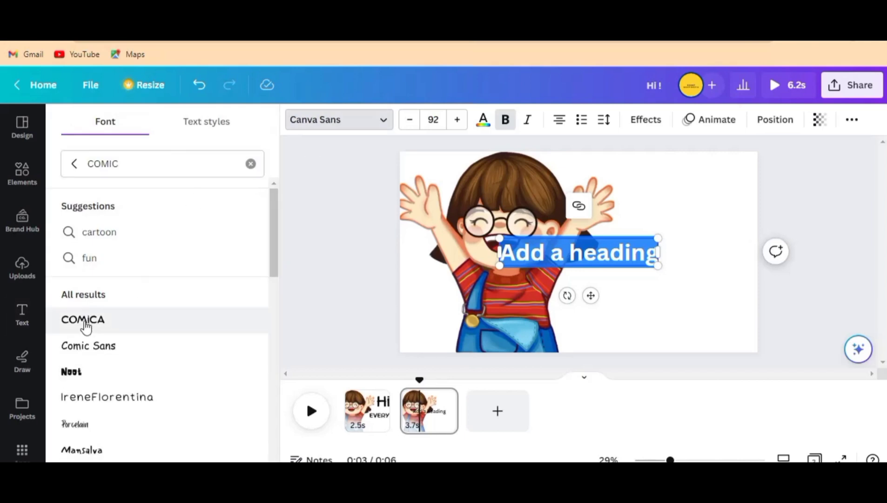
scroll(91, 337, "down", 3)
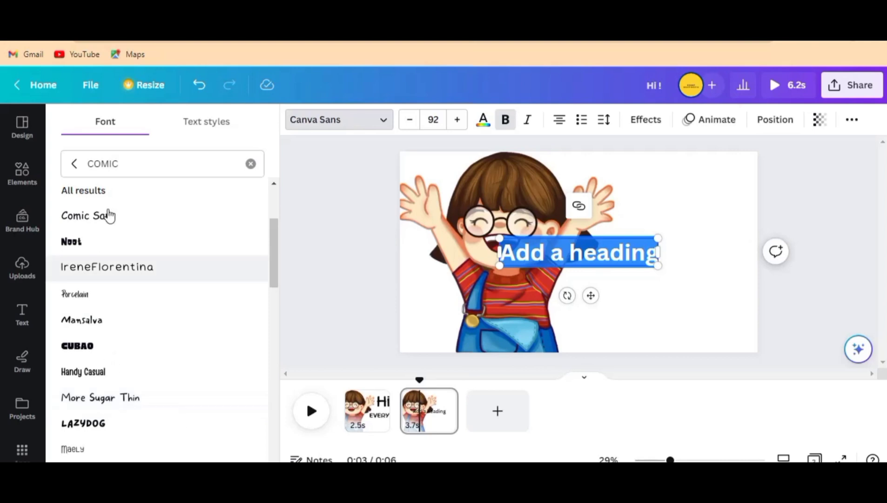
scroll(106, 242, "up", 3)
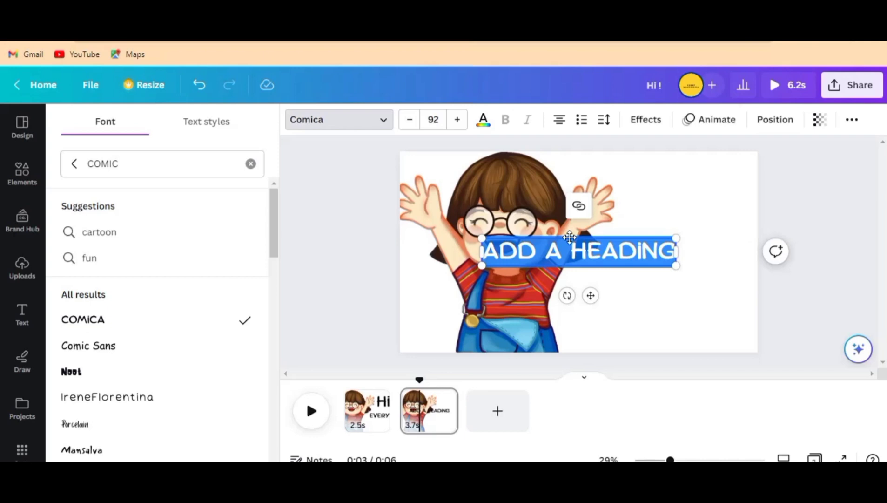
Step: Replace the placeholder heading text with "WELCOME", "TO" and "WHITEBOARD" on three separate lines
type("WE")
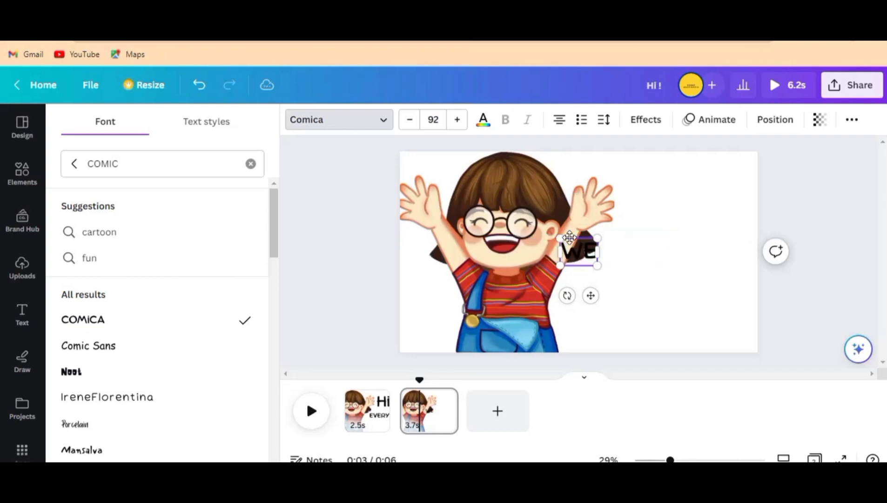
type("L")
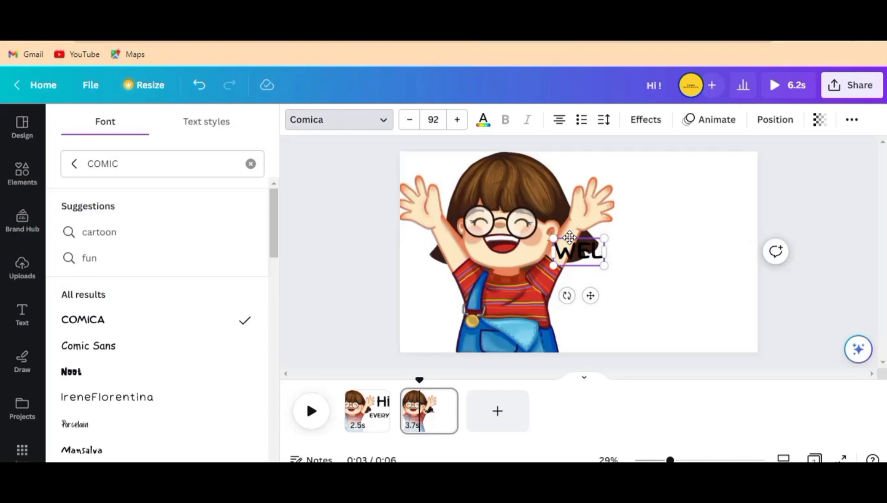
type("COME")
key("Return")
type("TO")
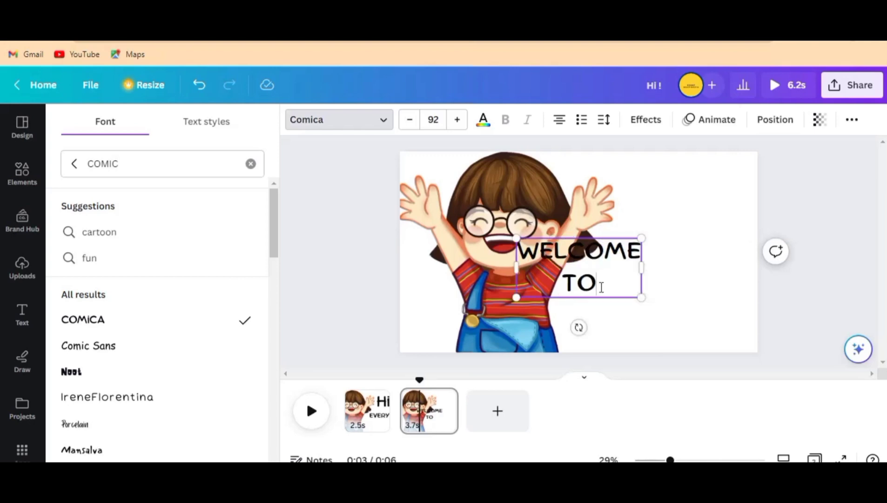
key("Return")
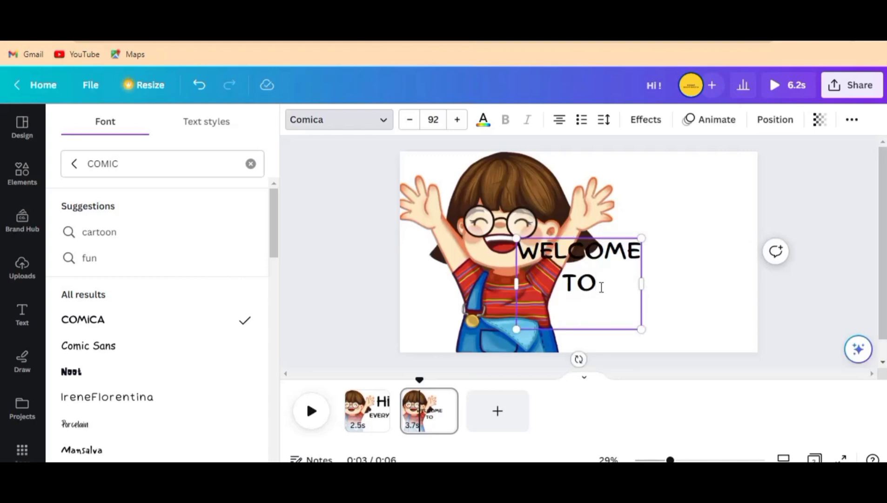
type("WHIT")
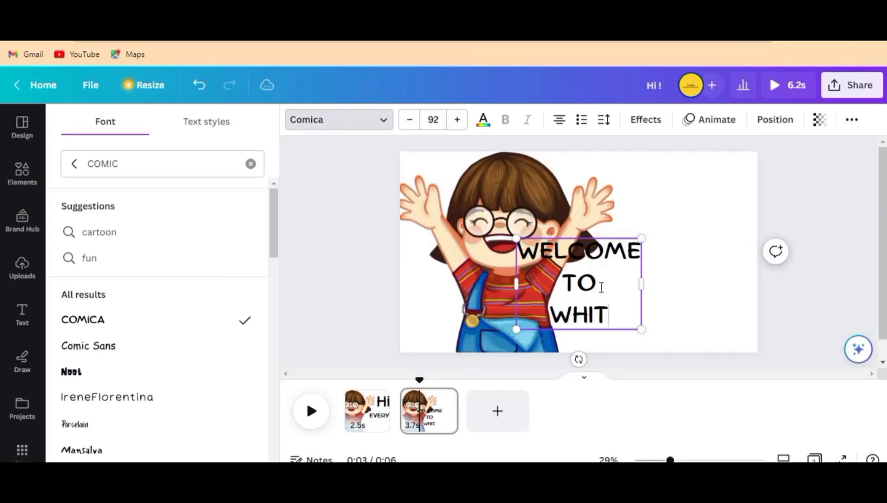
type("EE")
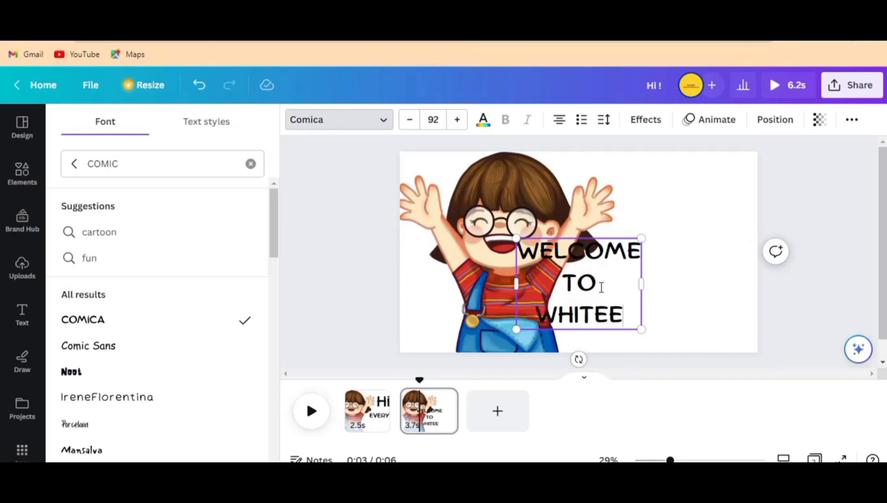
type("BOA")
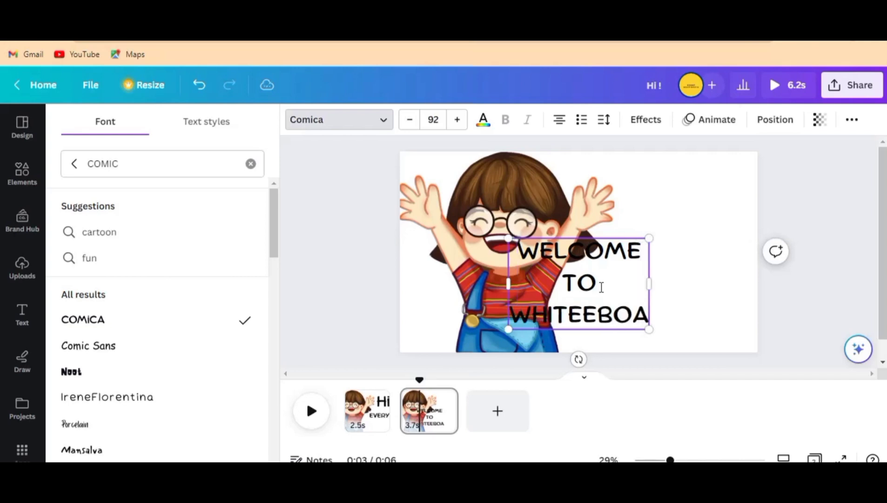
type("RD")
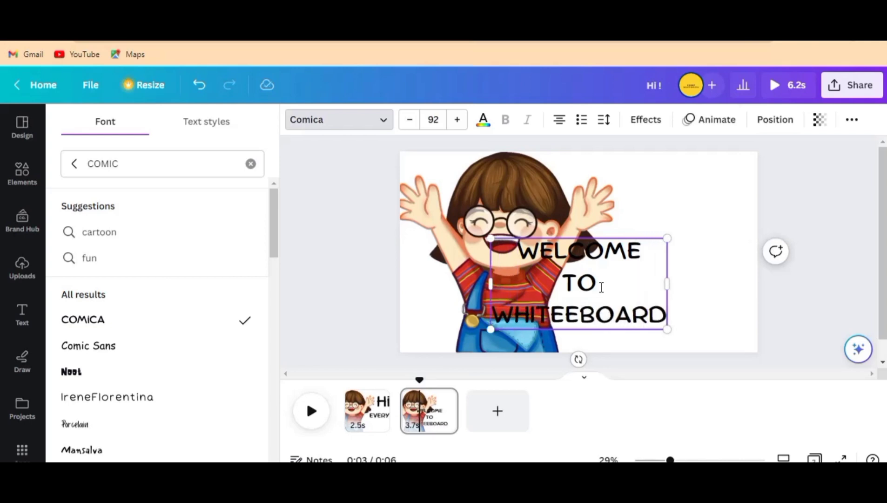
left_click(566, 325)
key("BackSpace")
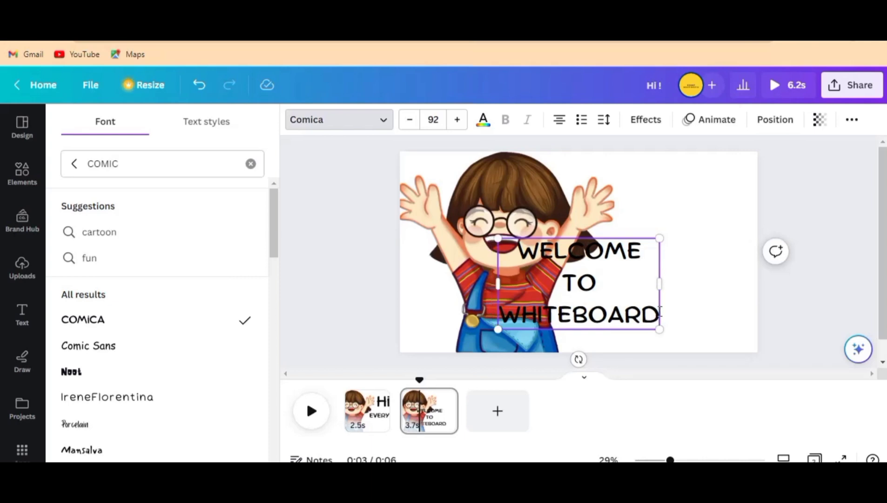
Step: Add "ANIMATION" as a fourth line of the welcome heading
key("Return")
type("A")
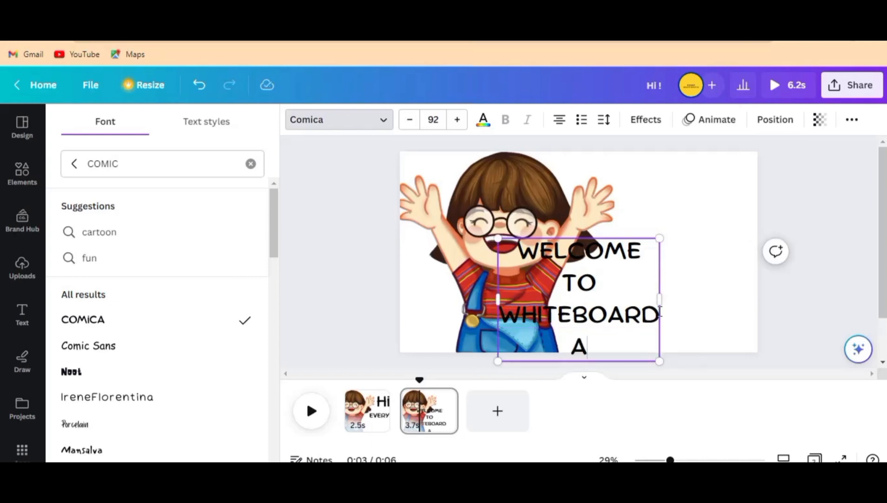
type("NI")
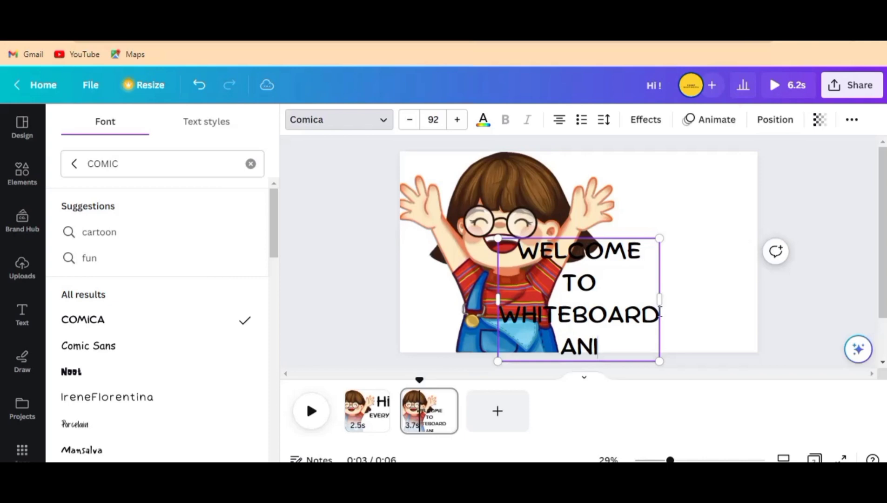
type("MATION")
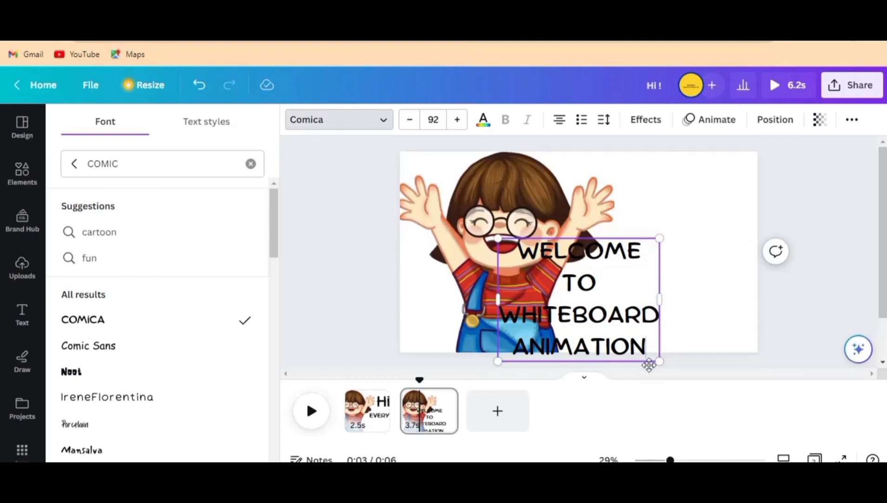
Step: Scale the welcome heading down to font size 75.2 and position it in the blank area beside the child
left_click_drag(663, 328, 719, 291)
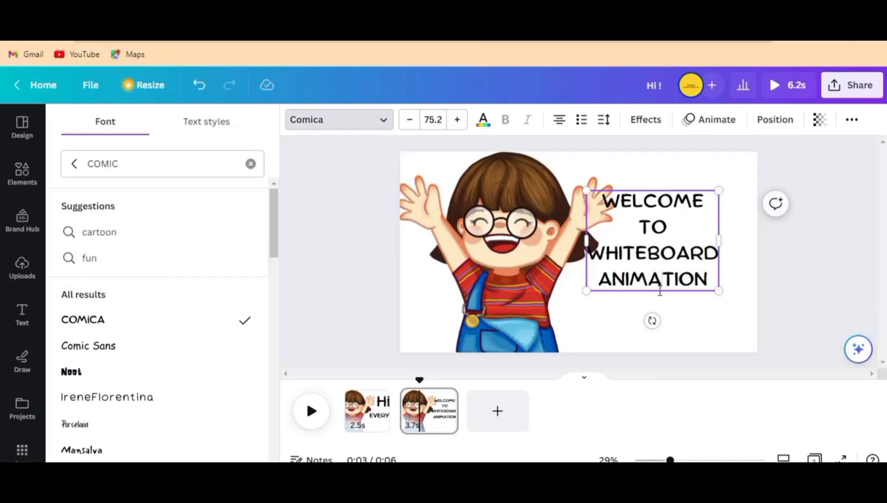
left_click_drag(658, 294, 684, 314)
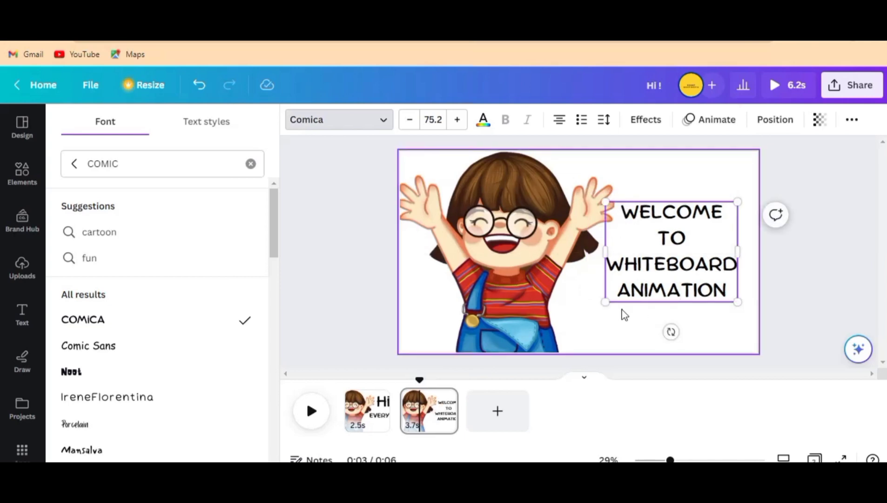
left_click(598, 308)
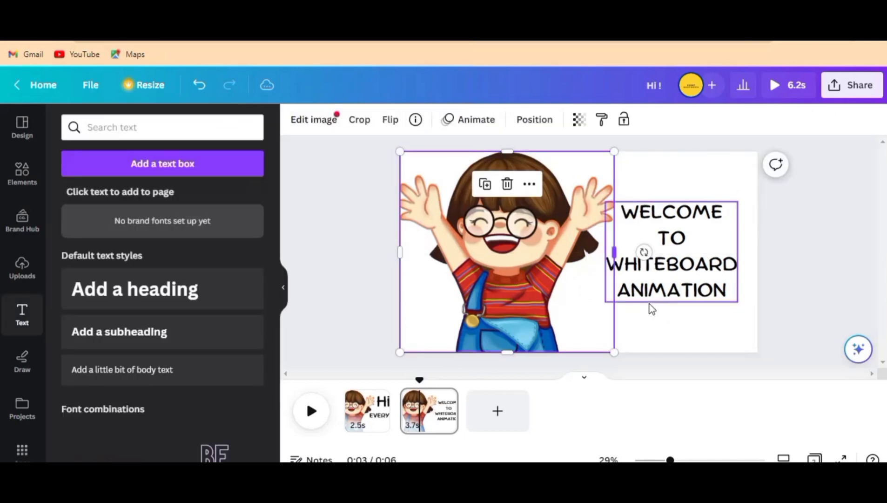
left_click(664, 286)
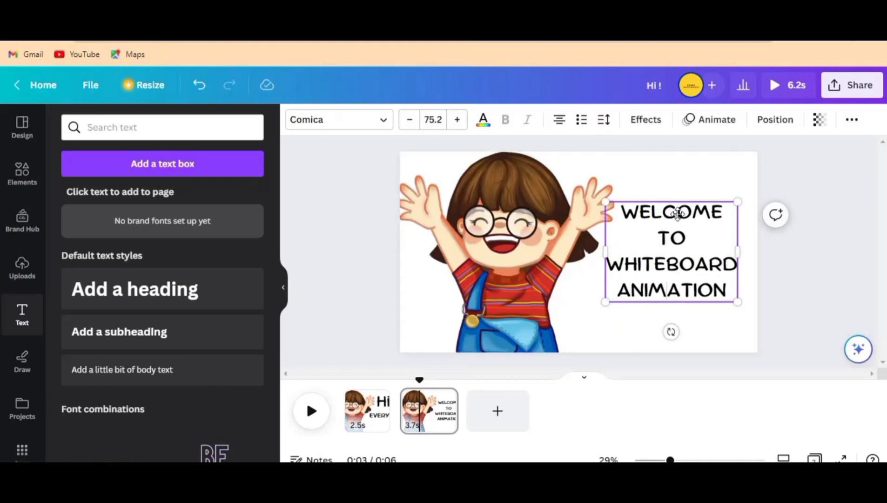
key("Escape")
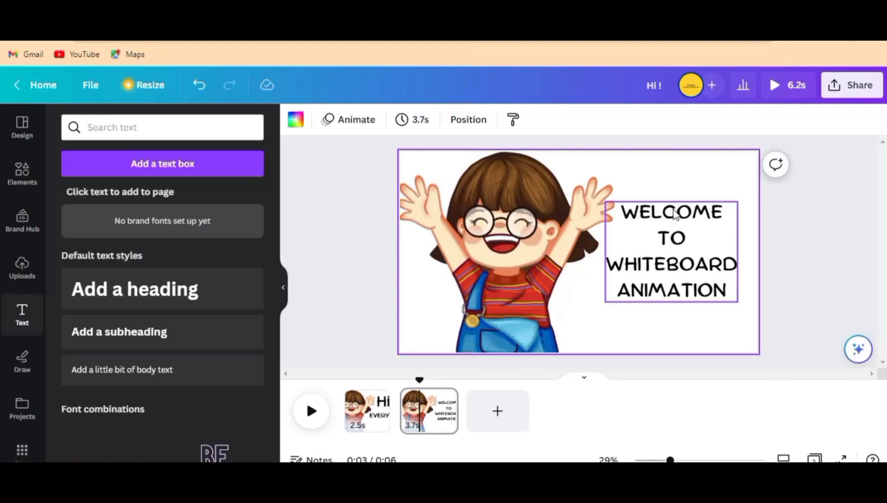
left_click(674, 210)
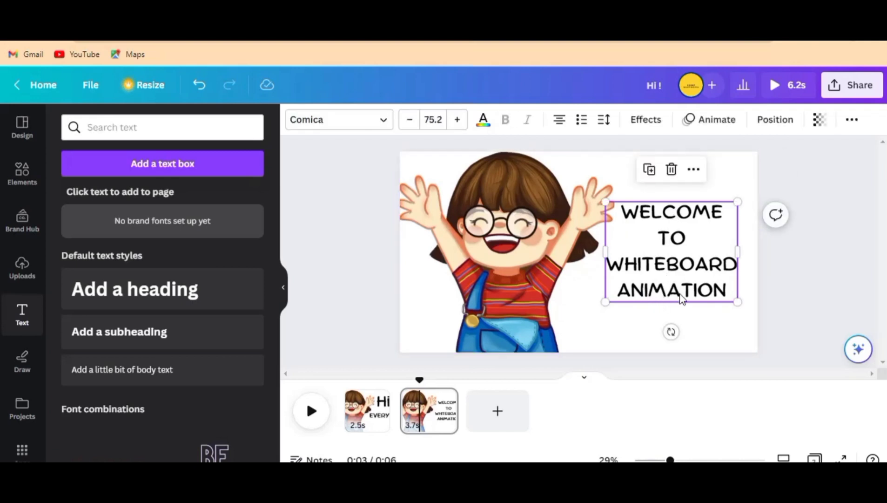
mouse_move(680, 210)
left_mouse_down()
mouse_move(690, 198)
mouse_move(675, 192)
mouse_move(674, 202)
left_mouse_up()
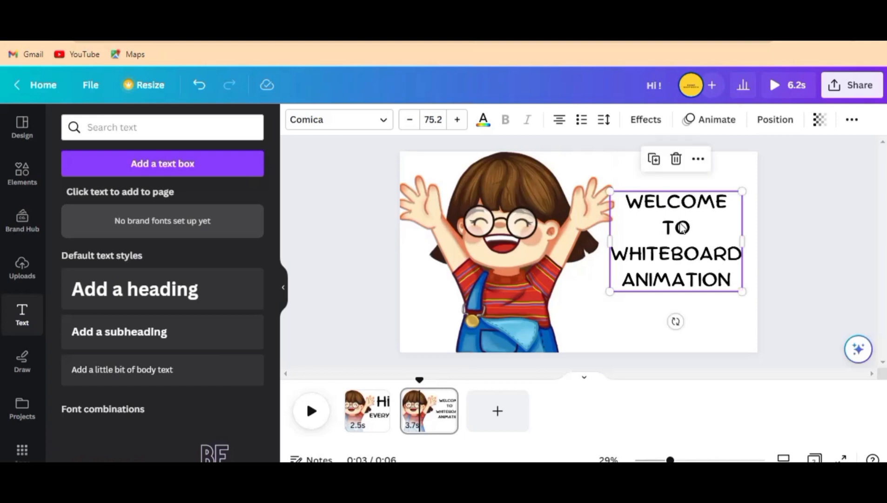
Step: Apply the Typewriter animation on enter to the welcome heading and lower its animation speed
left_click(589, 321)
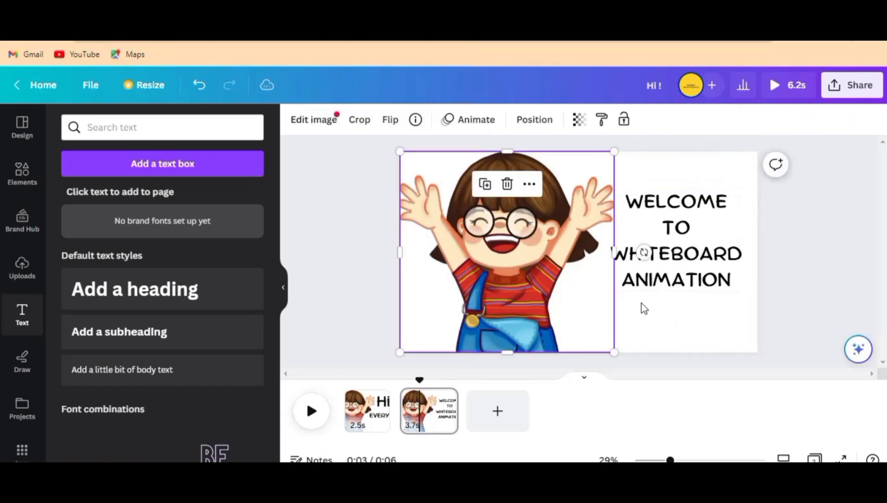
left_click(712, 281)
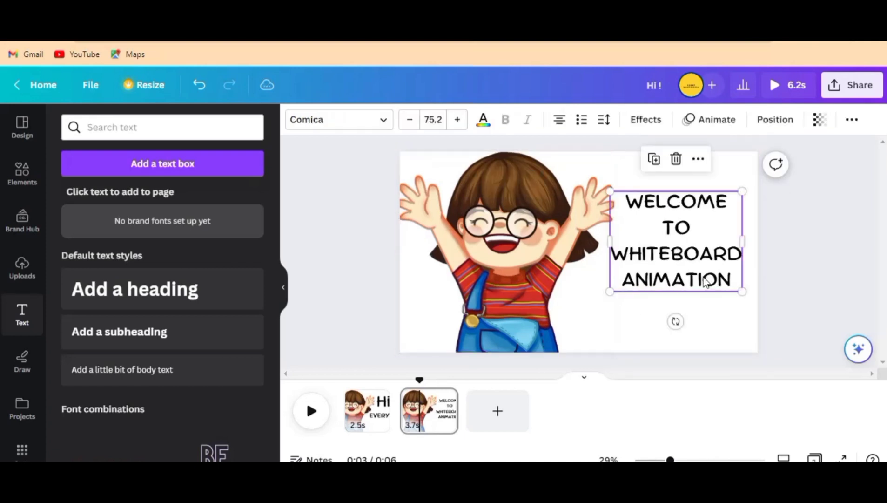
left_click(650, 256)
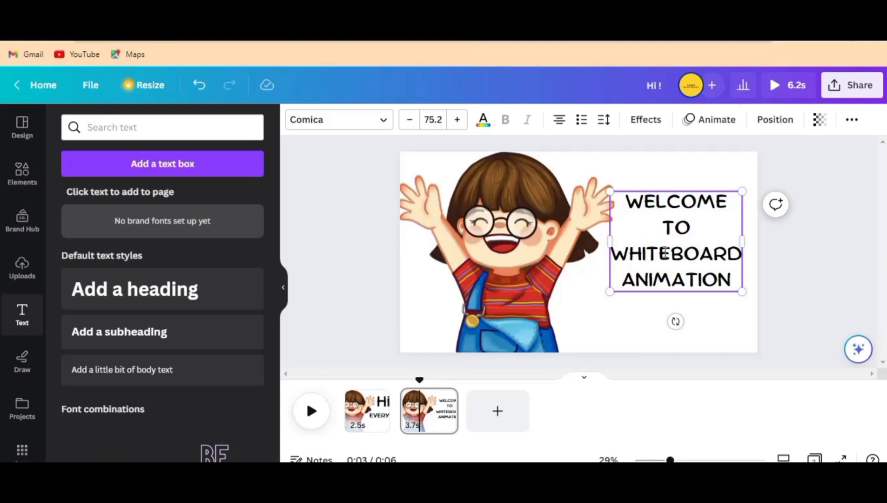
left_click(701, 123)
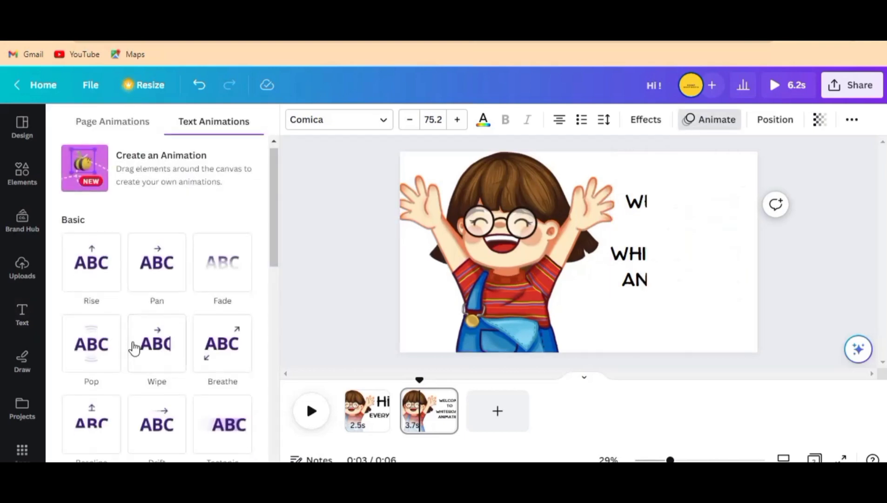
scroll(133, 353, "down", 8)
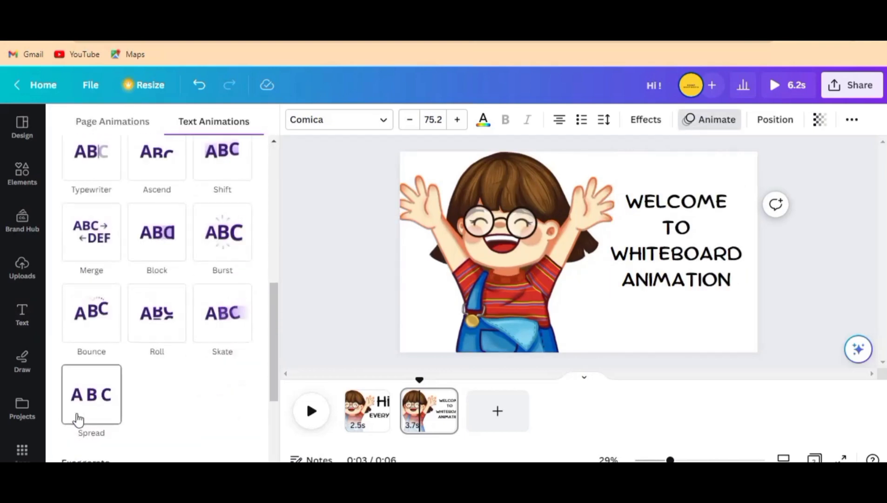
scroll(91, 423, "down", 3)
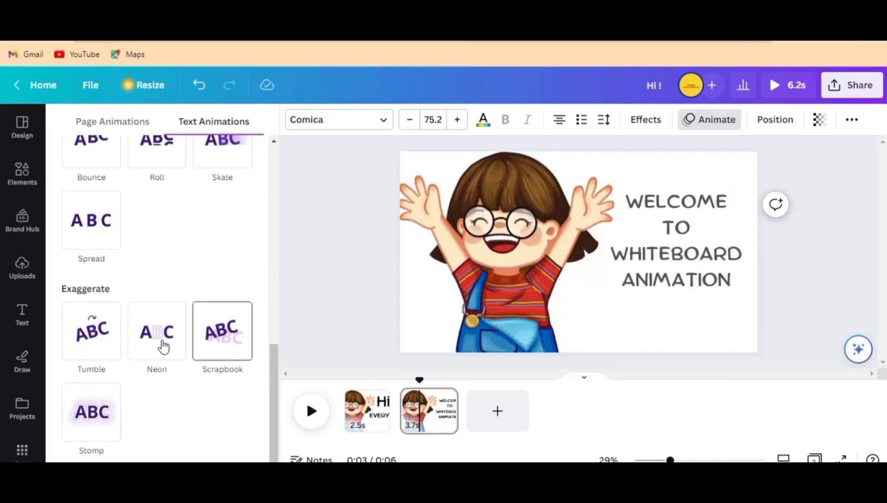
scroll(127, 358, "up", 4)
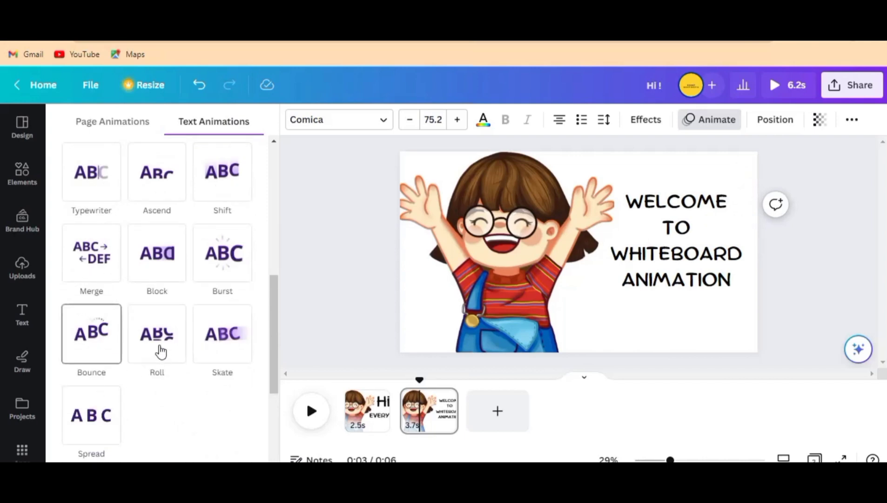
scroll(96, 400, "down", 4)
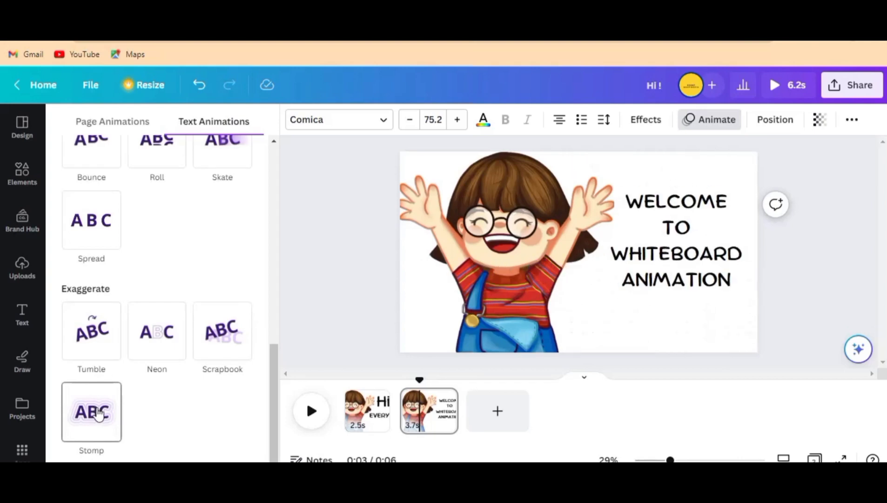
scroll(96, 405, "up", 4)
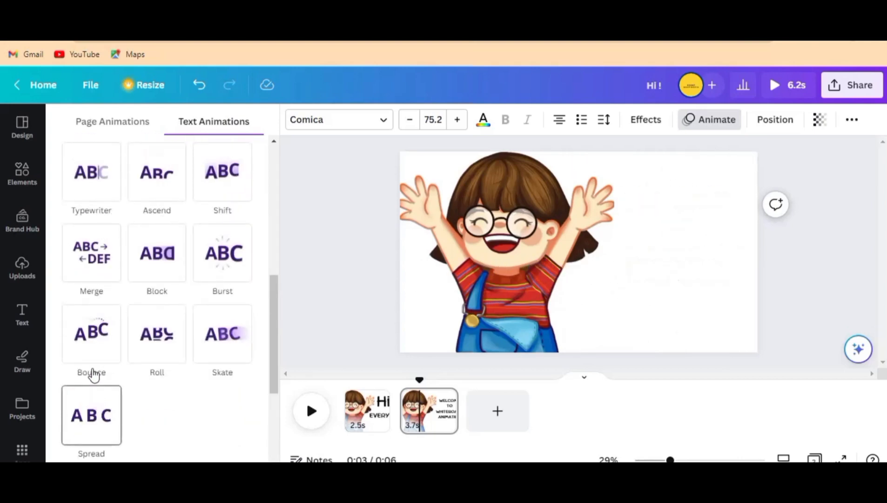
scroll(93, 354, "up", 3)
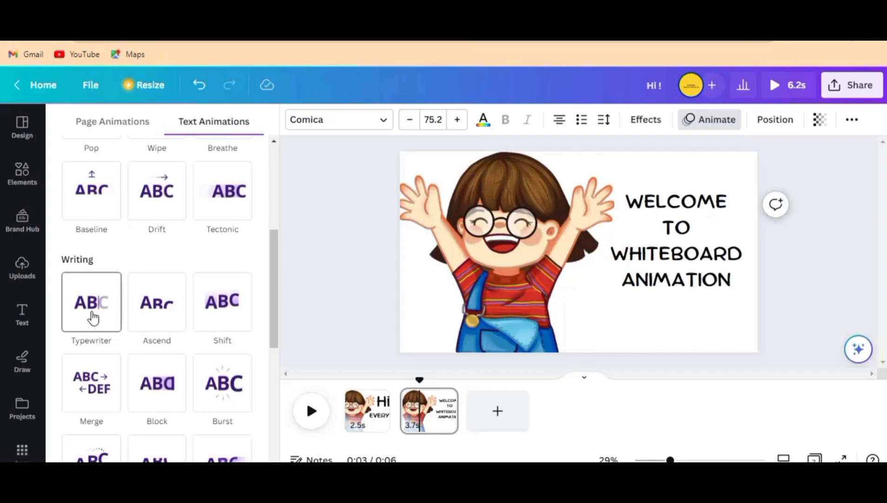
left_click(93, 312)
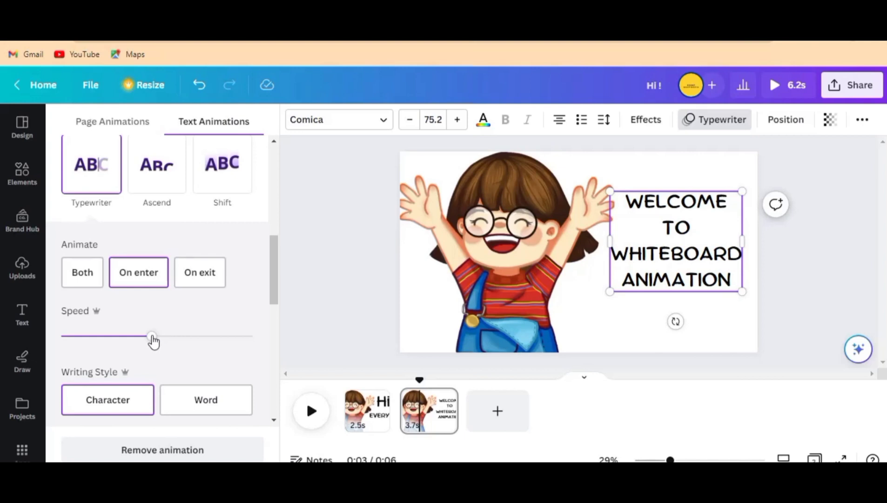
left_click_drag(151, 342, 117, 348)
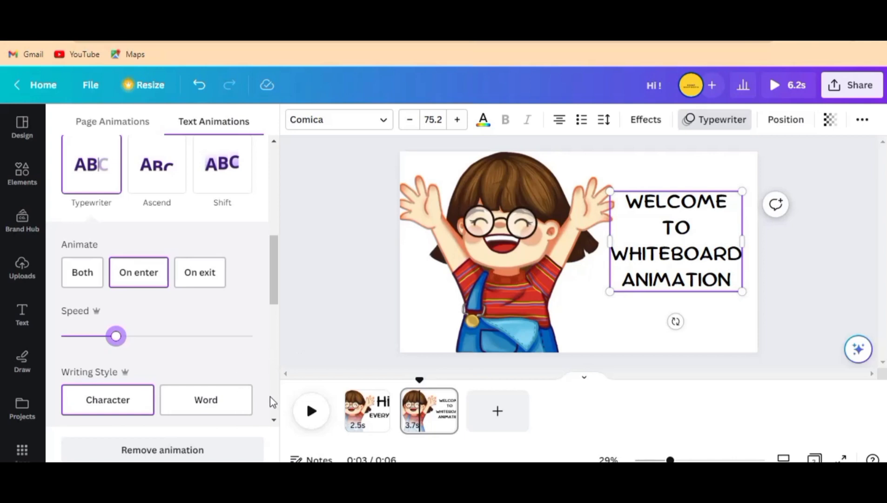
Step: Shorten the second page to 2.5 seconds and play the video to preview it
left_click(312, 412)
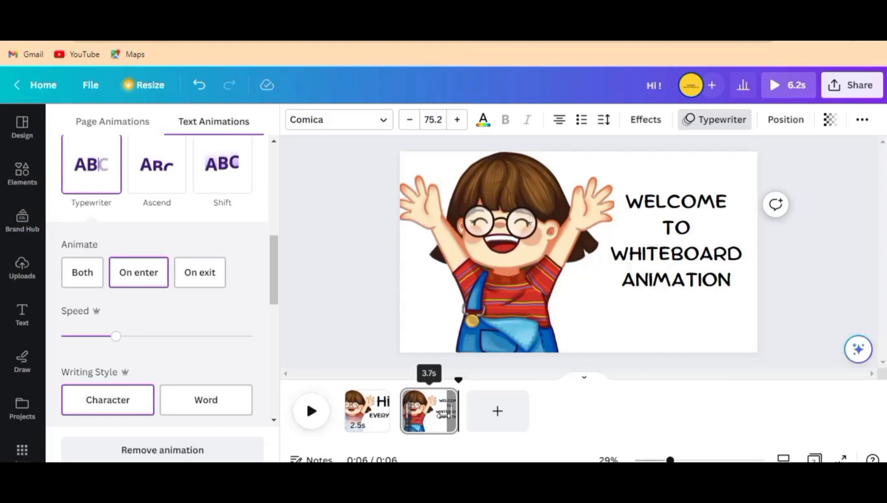
left_click_drag(436, 420, 438, 420)
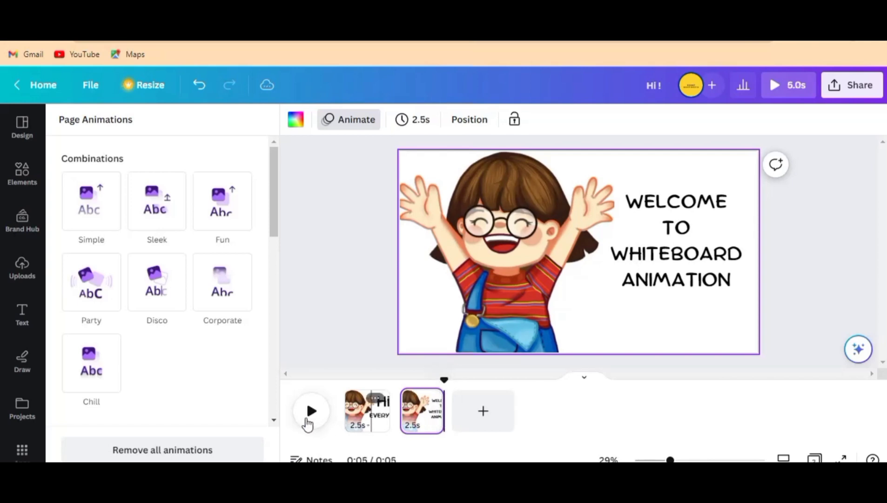
left_click(352, 415)
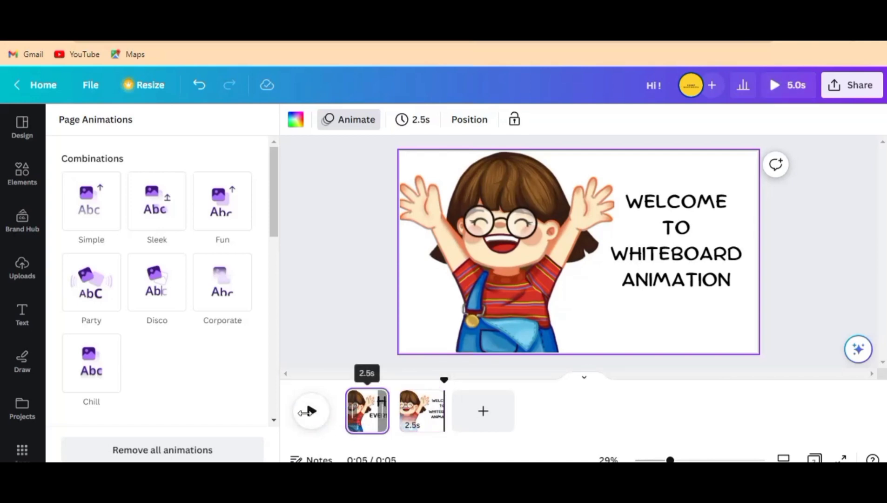
left_click(312, 411)
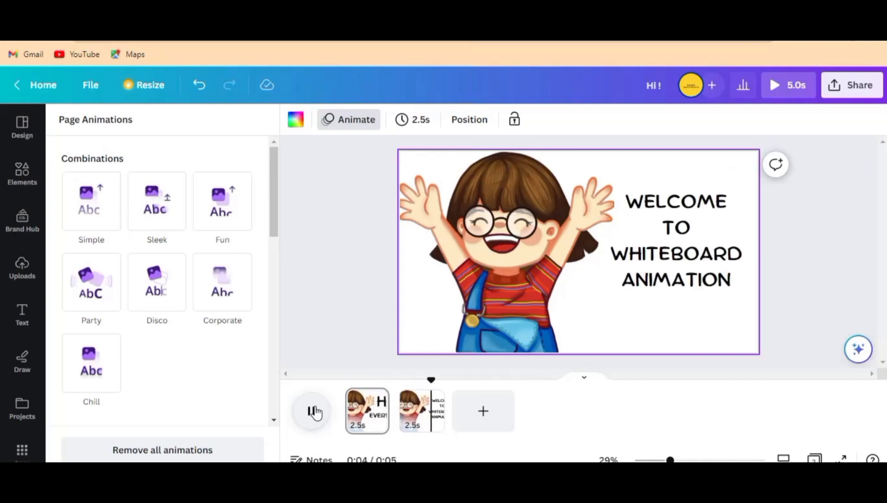
Step: Add a blank third page and paste a copy of the second page's child image onto it
left_click(479, 415)
left_click(479, 416)
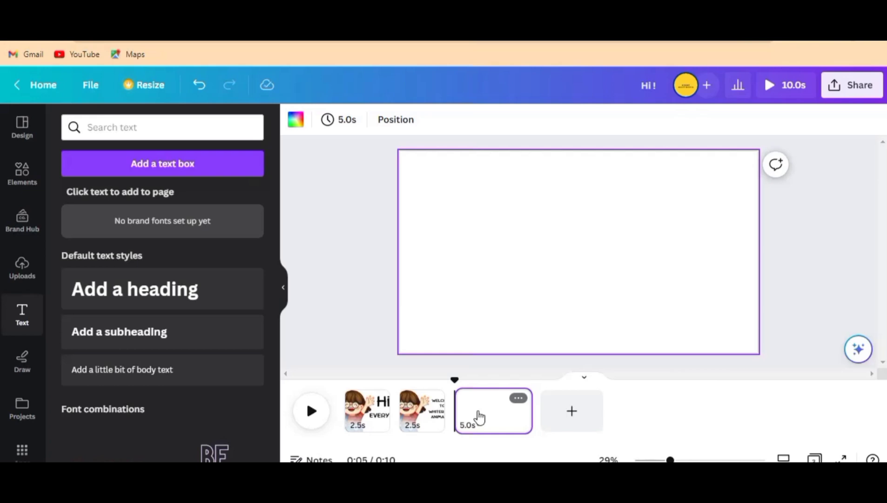
left_click(420, 411)
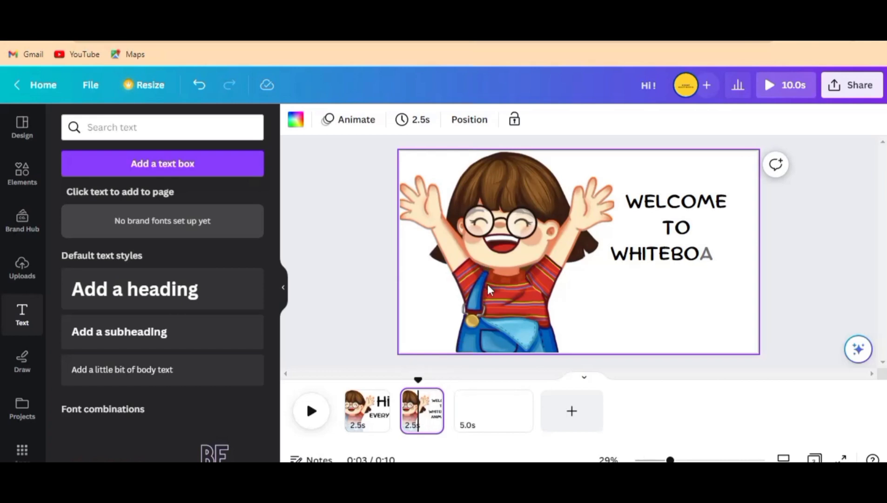
left_click(488, 282)
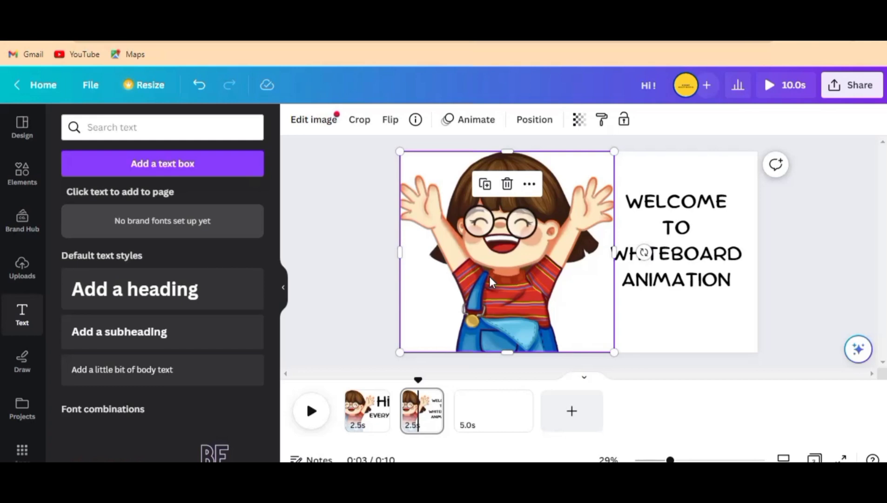
key("ctrl+c")
key("ctrl+v")
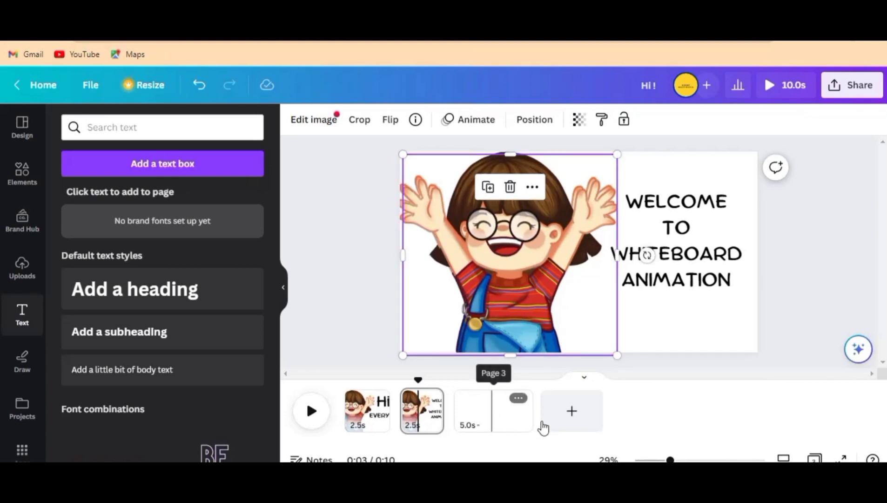
left_click(485, 415)
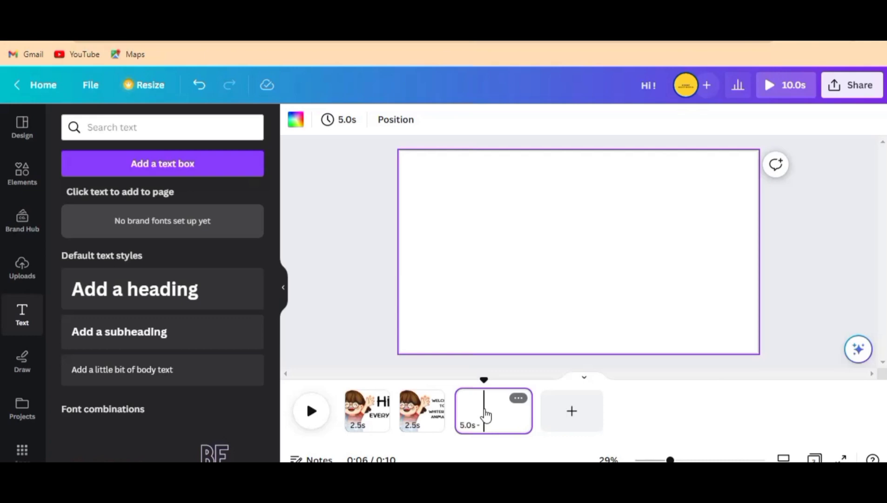
key("ctrl+v")
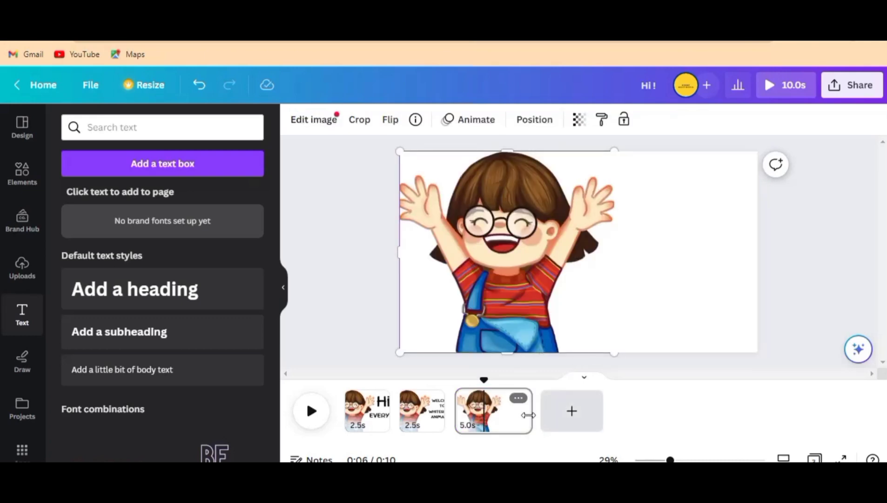
Step: Shorten the third page to 3.9 seconds and add a heading reading "LET'S GO" to it
left_click(528, 415)
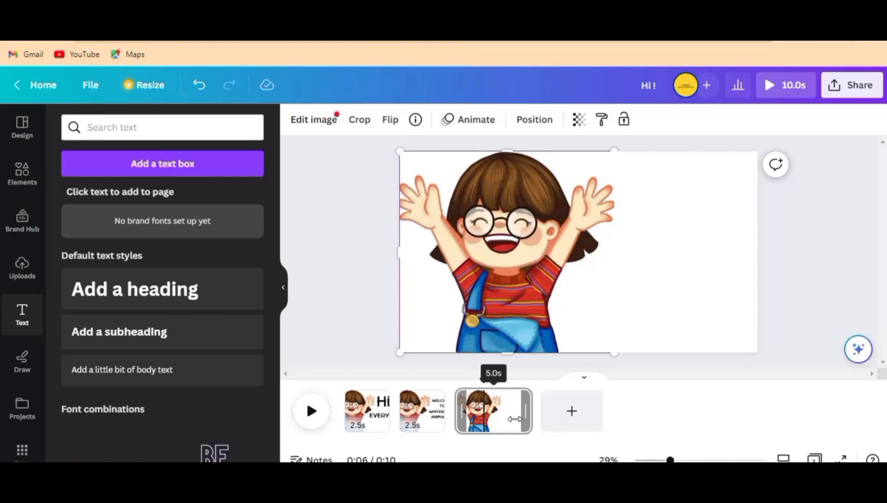
left_click_drag(514, 418, 515, 418)
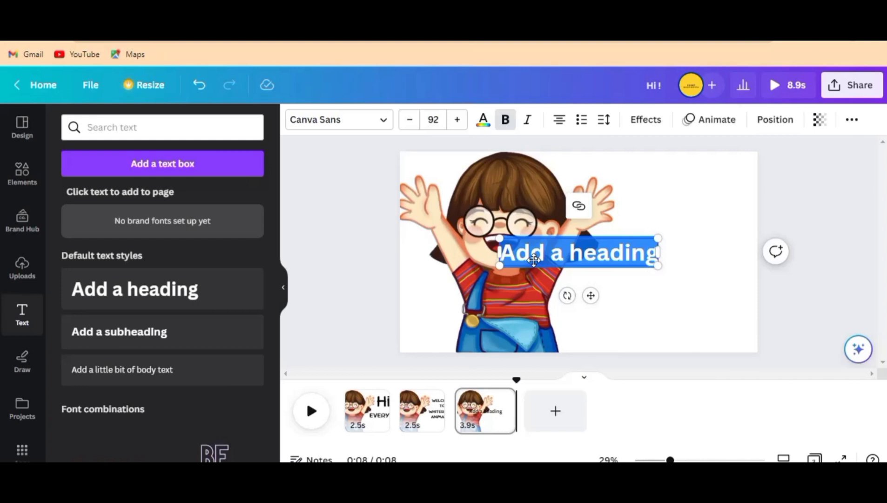
key("BackSpace")
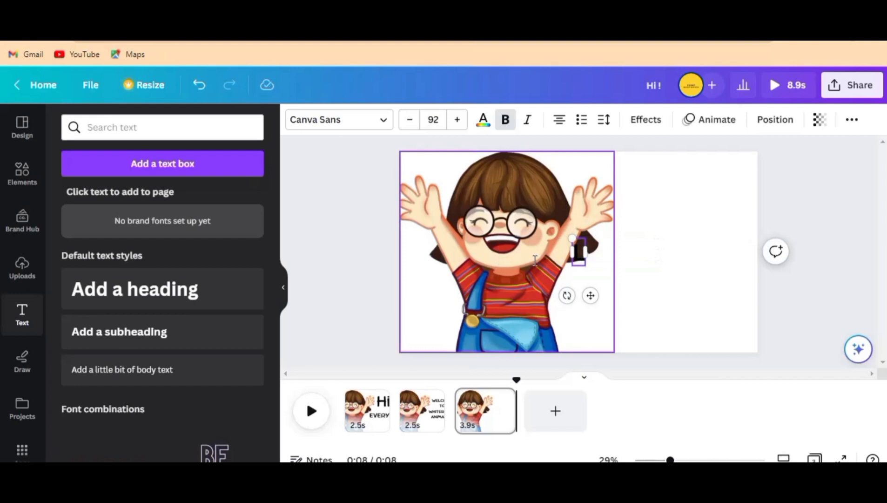
type("LET")
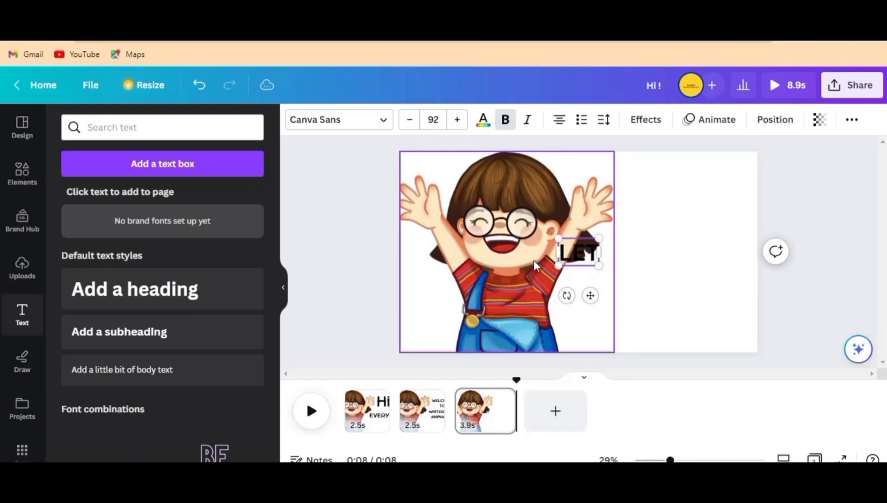
type("'S")
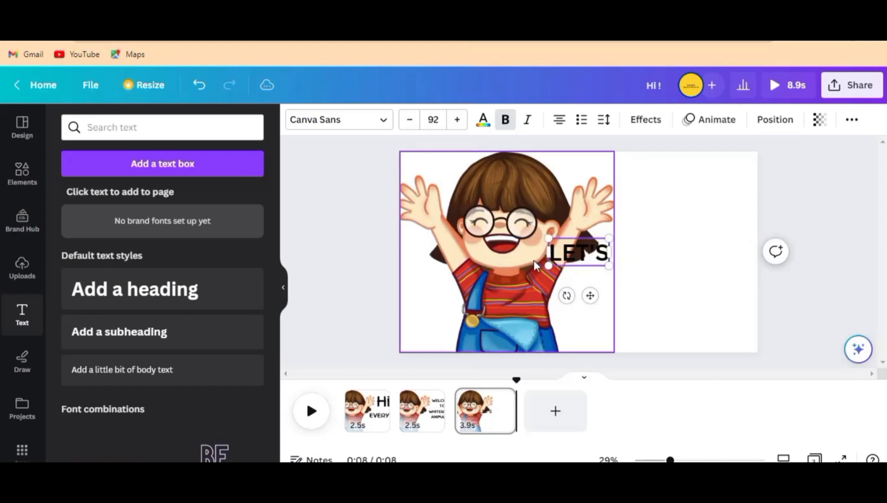
type(" GO")
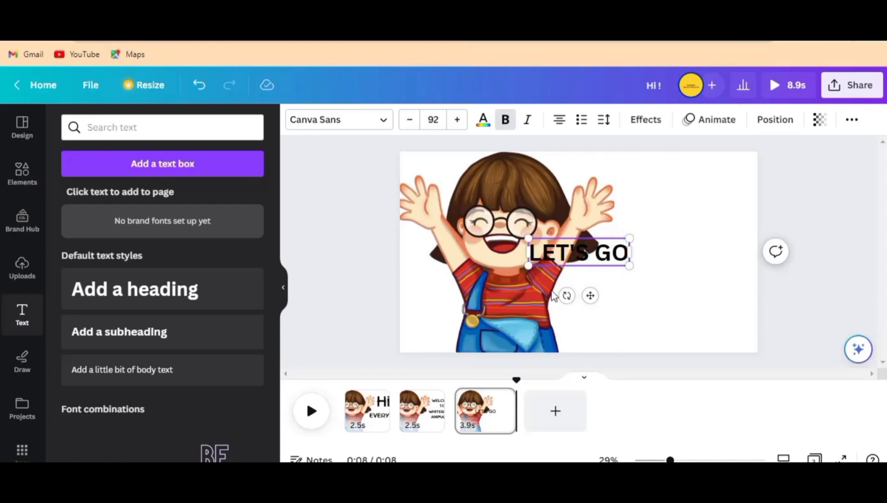
Step: Move the "LET'S GO" heading into the blank area beside the child and set its font to Comic Sans
left_click_drag(590, 295, 693, 274)
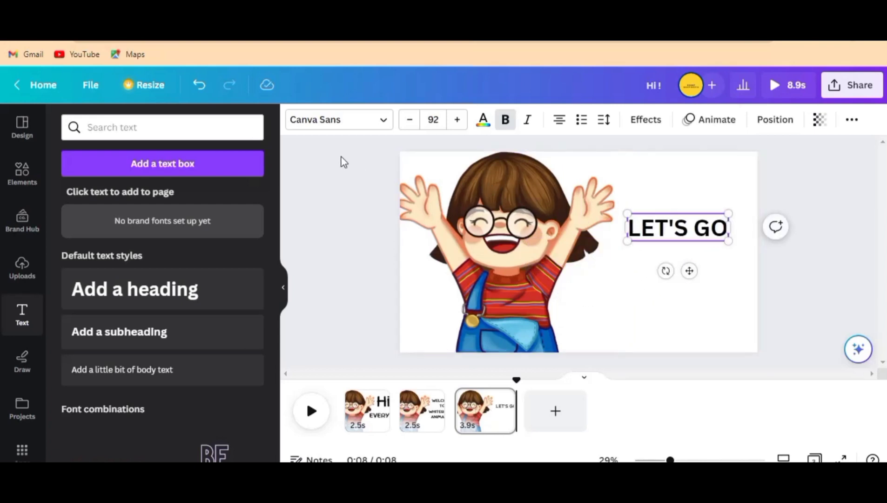
left_click(353, 122)
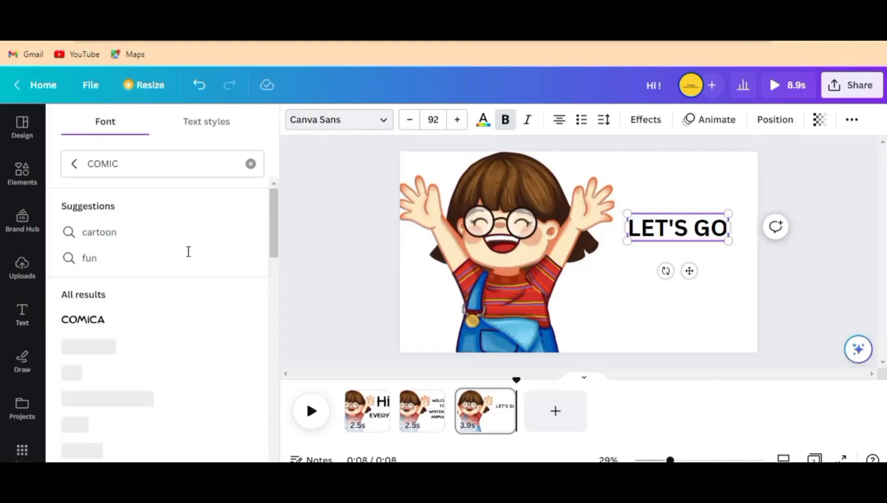
scroll(114, 384, "down", 5)
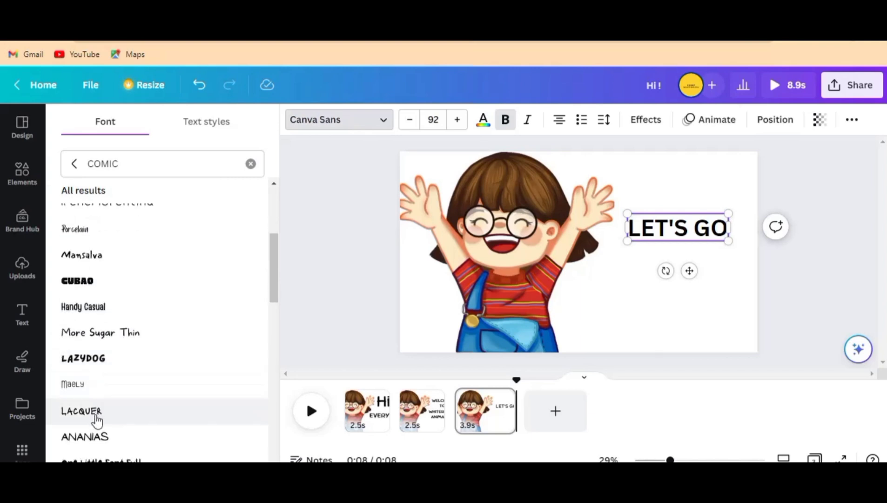
left_click(95, 439)
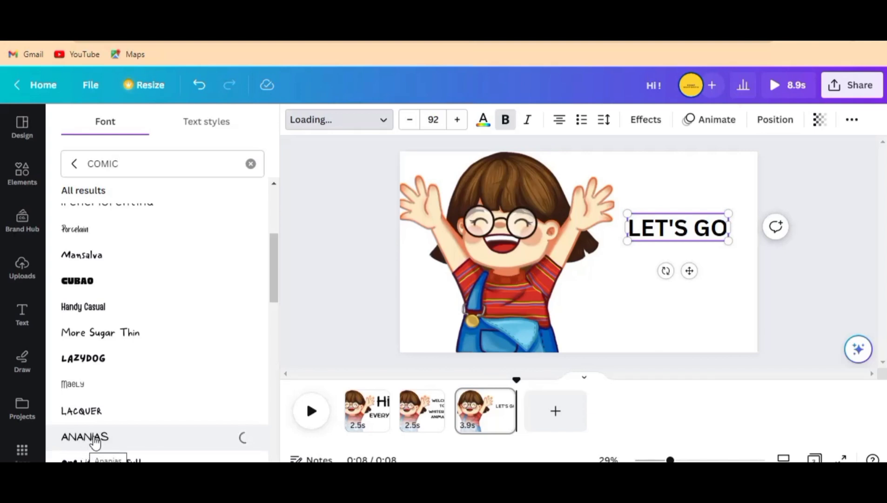
scroll(95, 438, "down", 2)
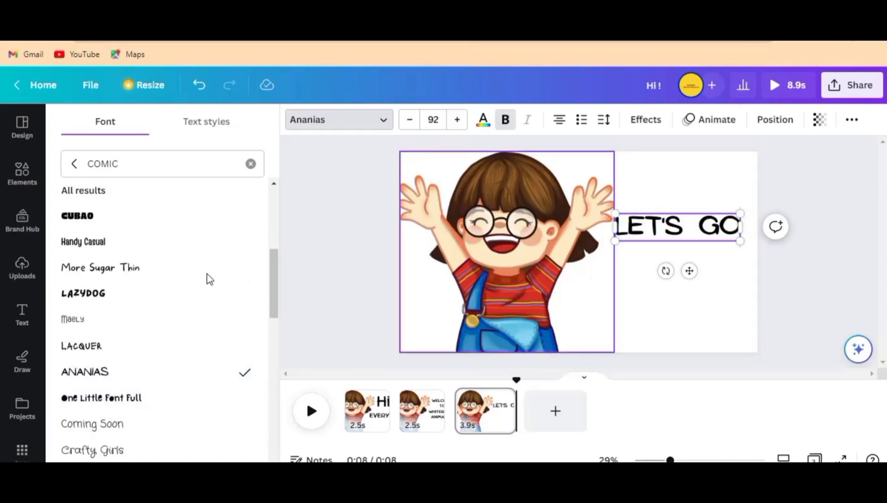
scroll(121, 282, "up", 3)
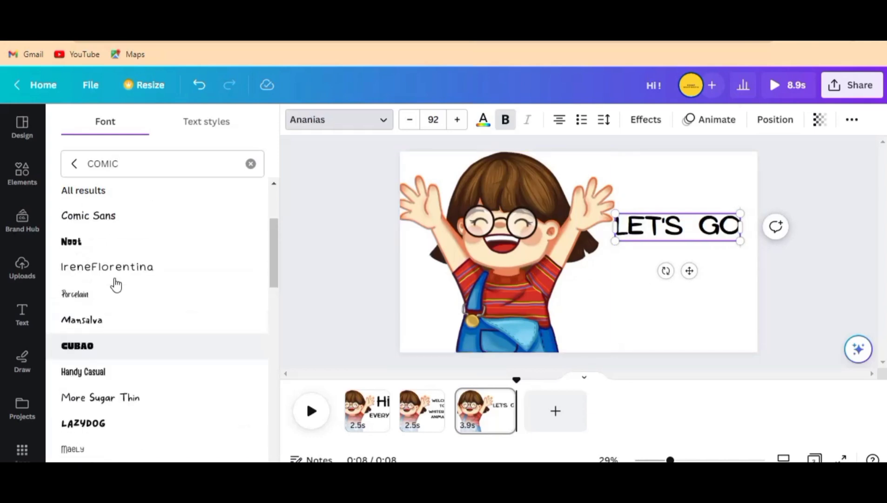
left_click(109, 226)
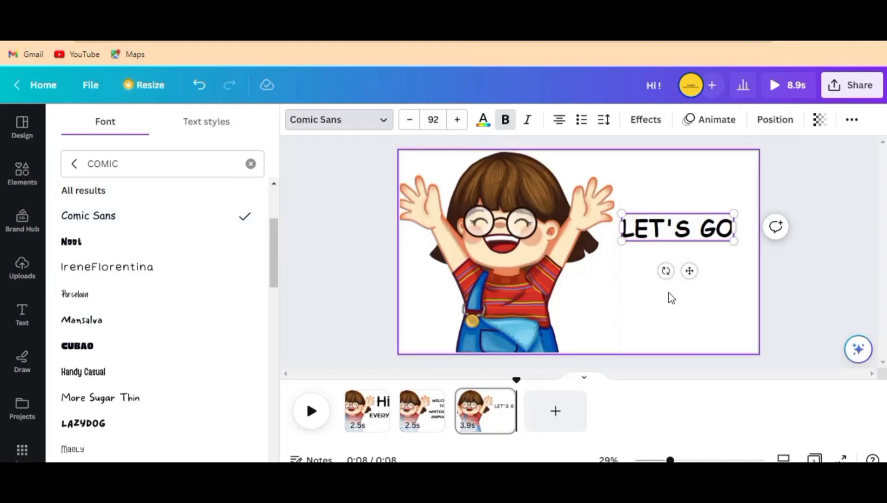
Step: Extend the third page's heading to read "LET'S GO !" and shift it slightly lower beside the child
key("Escape")
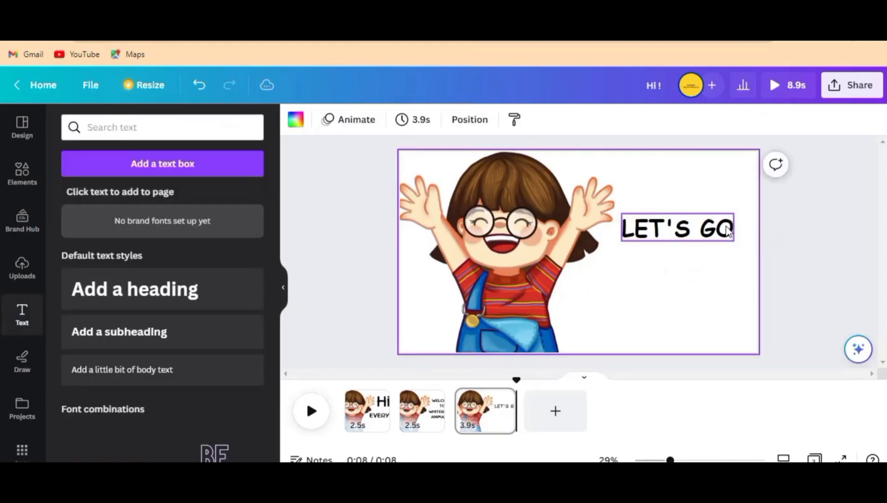
left_click(724, 229)
left_click(720, 222)
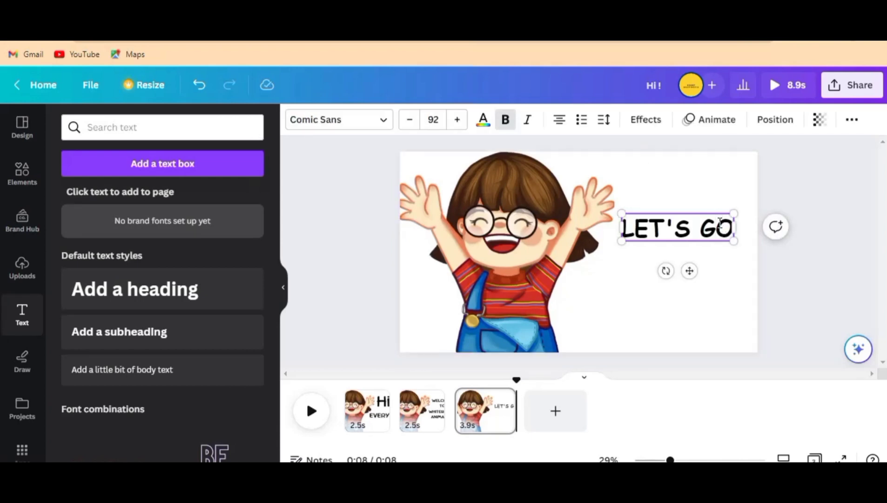
type("!")
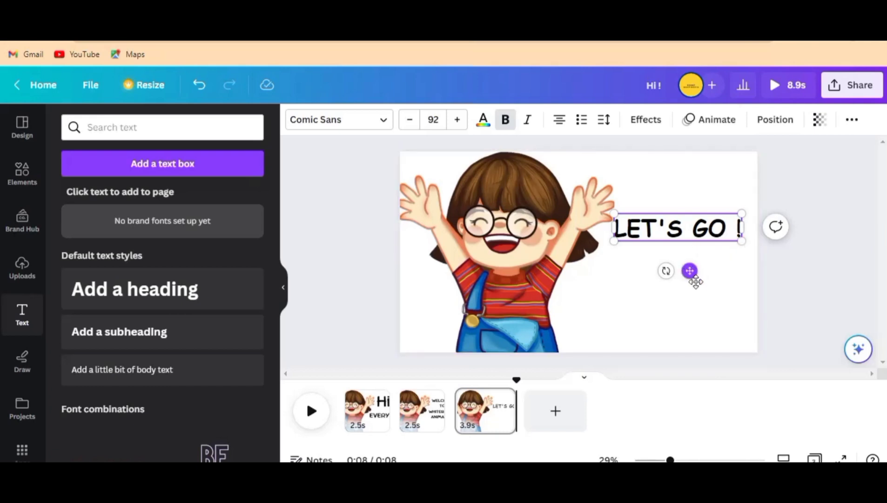
left_click_drag(696, 282, 693, 294)
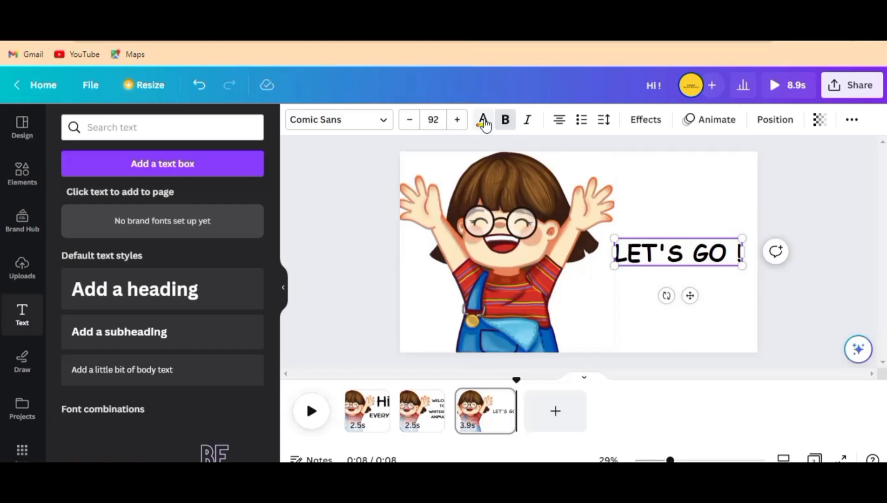
Step: Colour the whole "LET'S GO !" heading light orange from the default solid colours
double_click(695, 223)
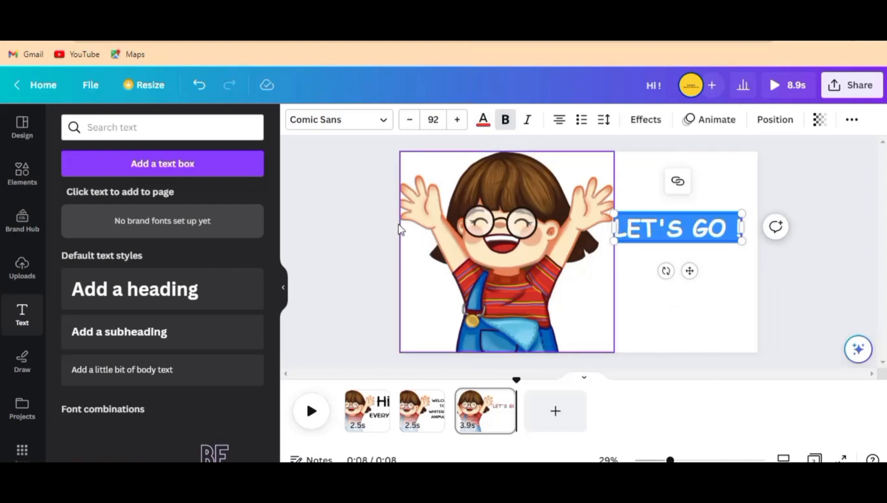
left_click(483, 122)
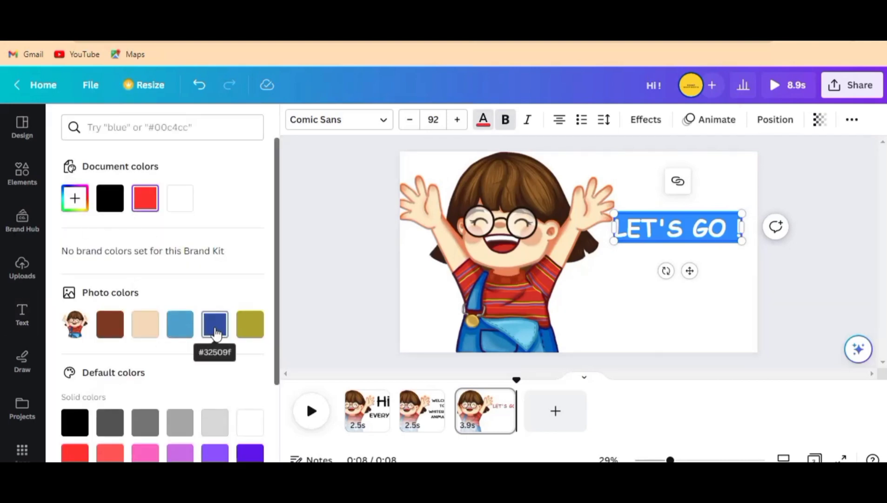
scroll(169, 379, "down", 3)
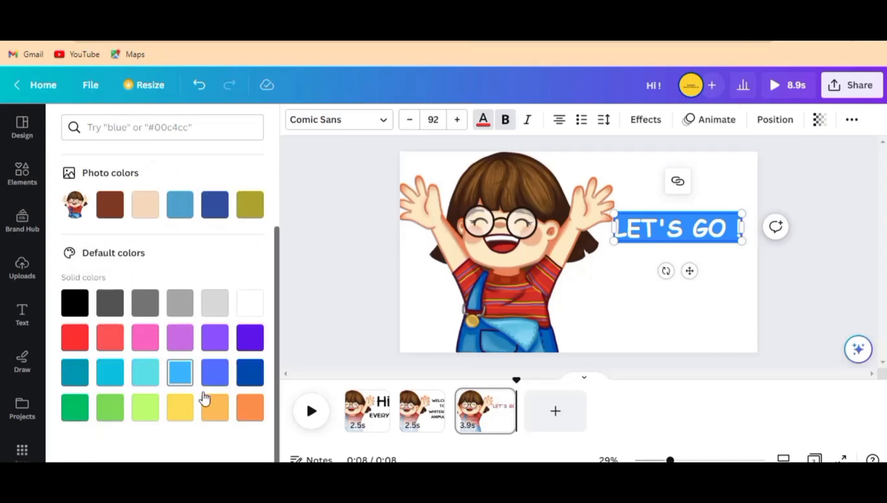
left_click(215, 412)
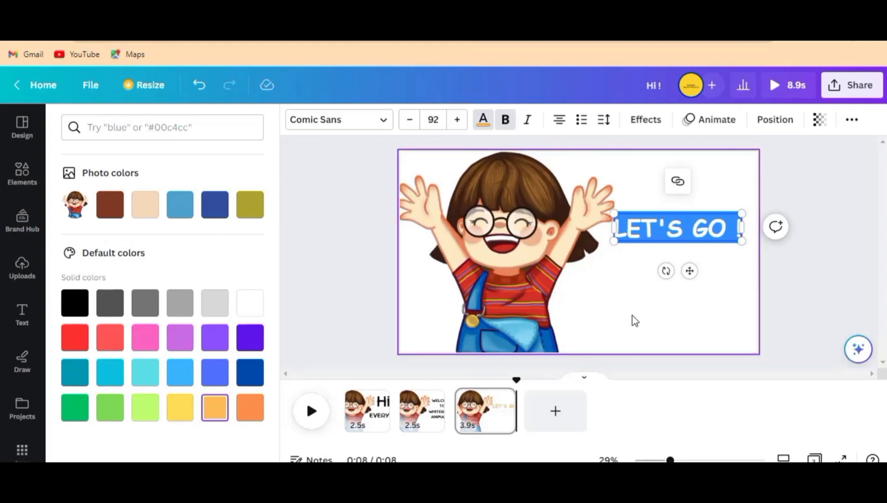
left_click(632, 317)
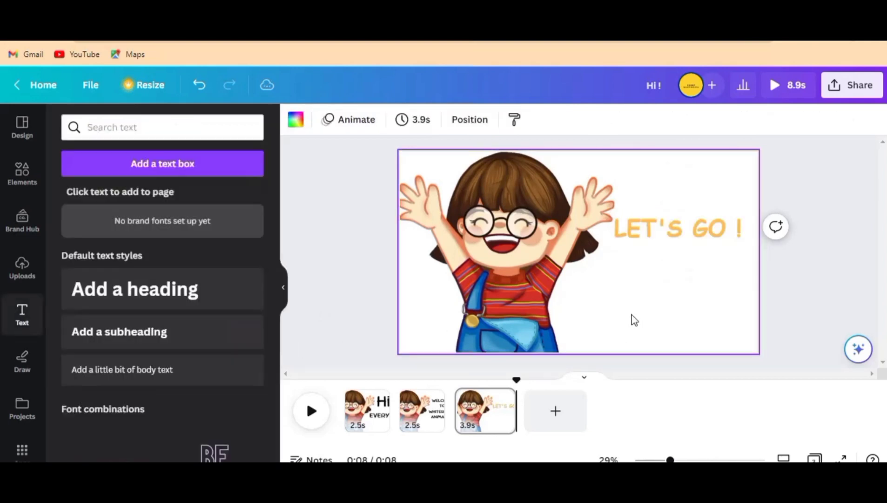
Step: Colour the whole "LET'S GO !" heading bright red from the default solid colours and move it slightly lower
left_click(682, 233)
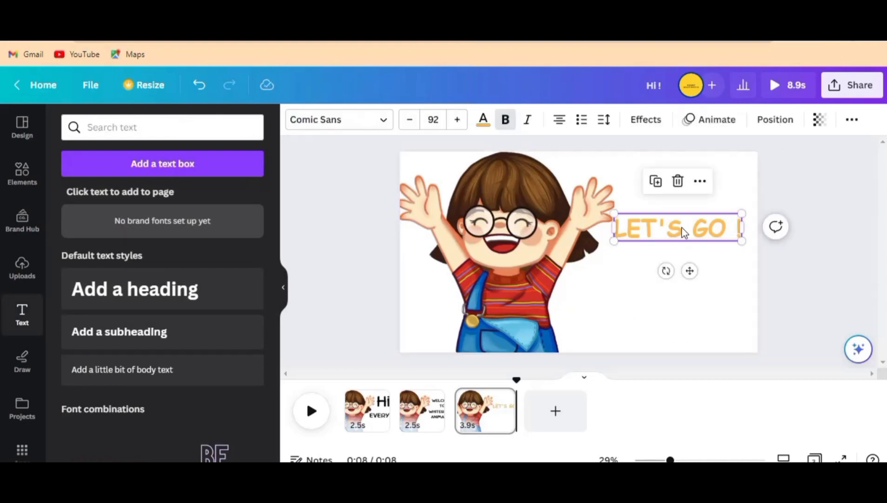
left_click(484, 122)
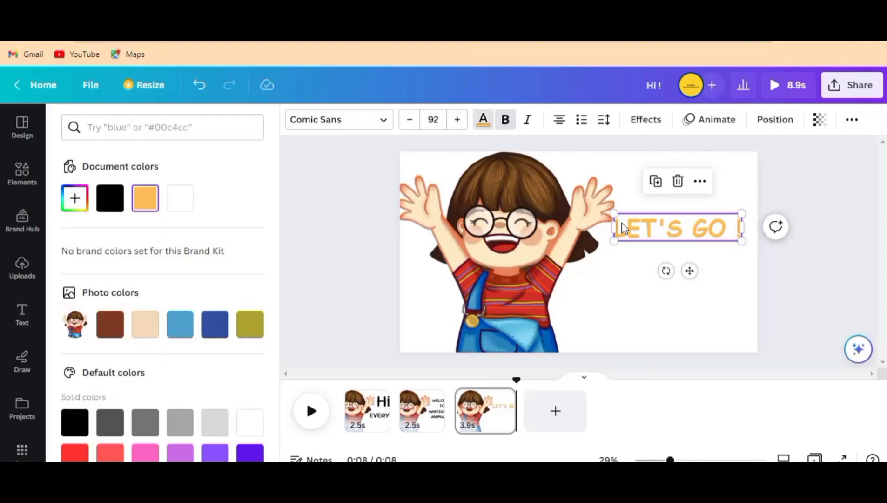
double_click(628, 231)
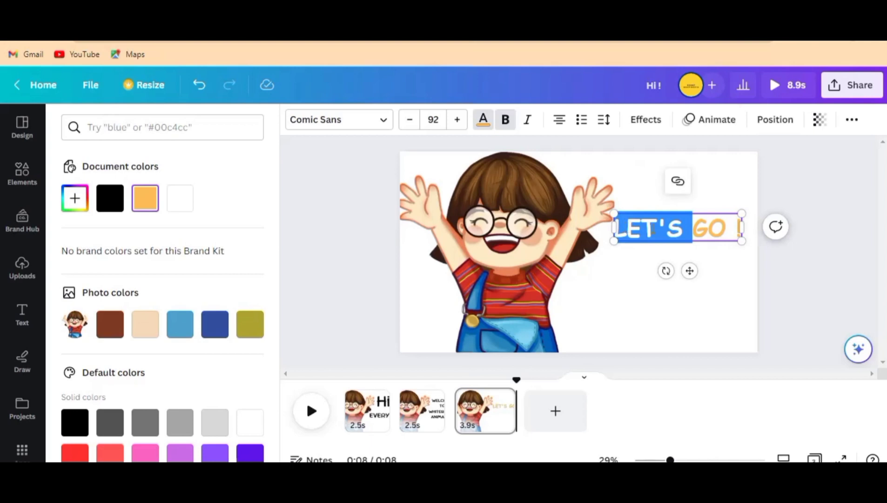
left_click(631, 230)
left_click_drag(675, 235, 753, 258)
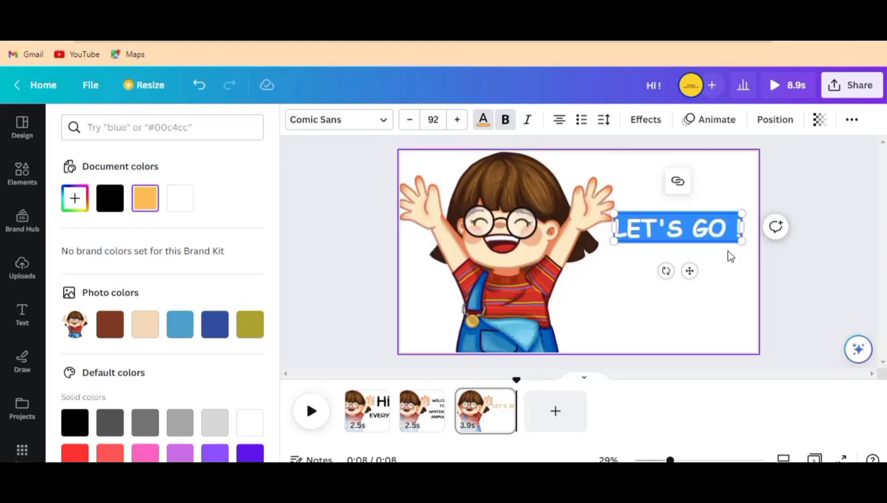
scroll(130, 381, "down", 3)
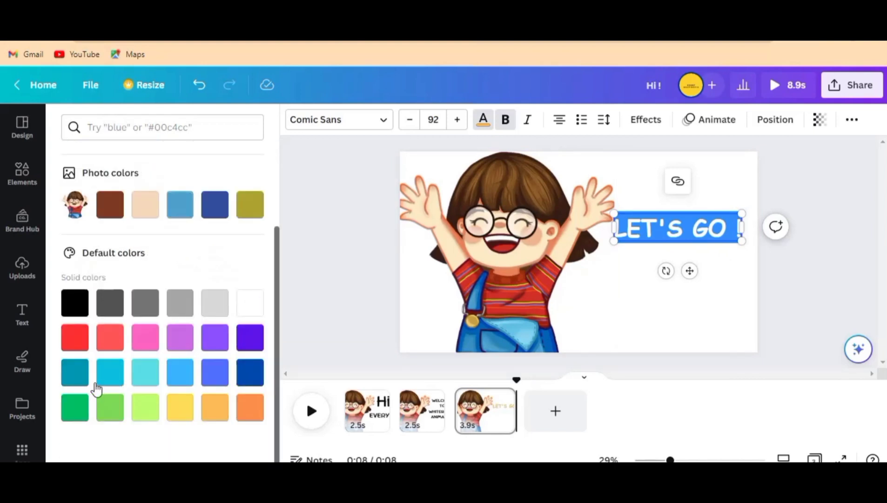
left_click(75, 344)
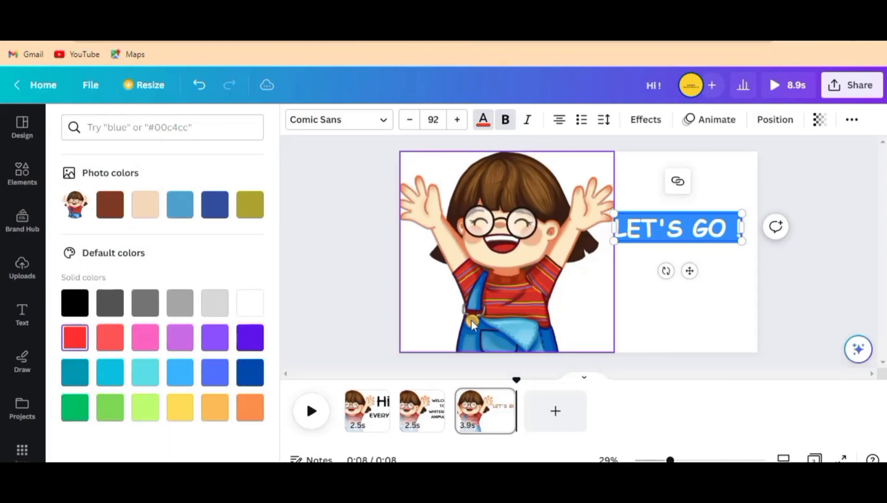
left_click(640, 314)
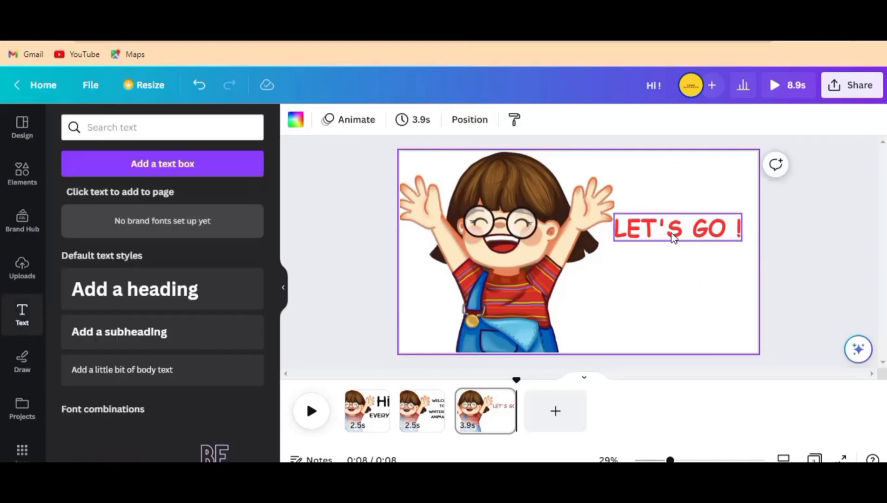
left_click_drag(672, 232, 679, 258)
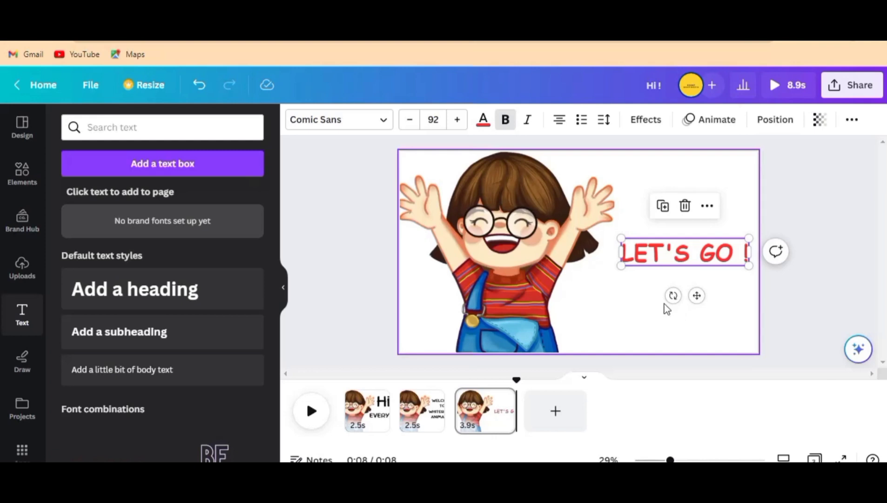
Step: Apply the Bounce text animation to the "LET'S GO !" heading and reduce its intensity to a little below the middle
left_click(716, 124)
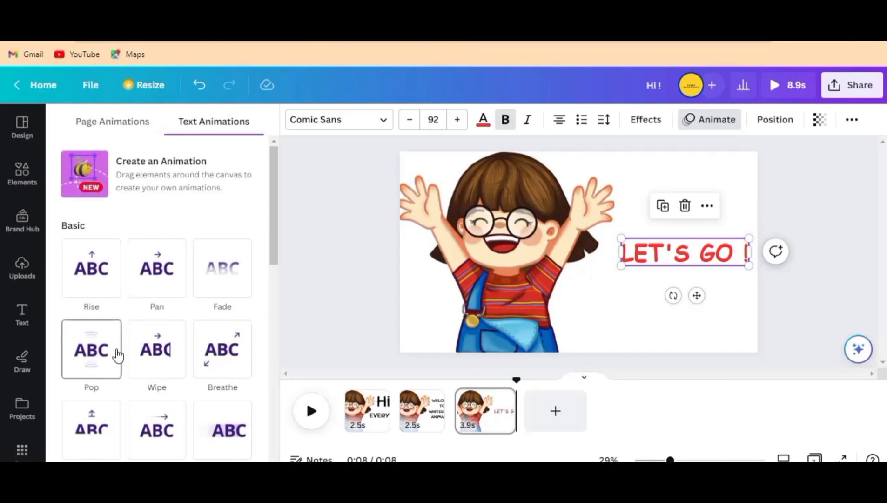
scroll(117, 354, "down", 4)
scroll(118, 354, "down", 2)
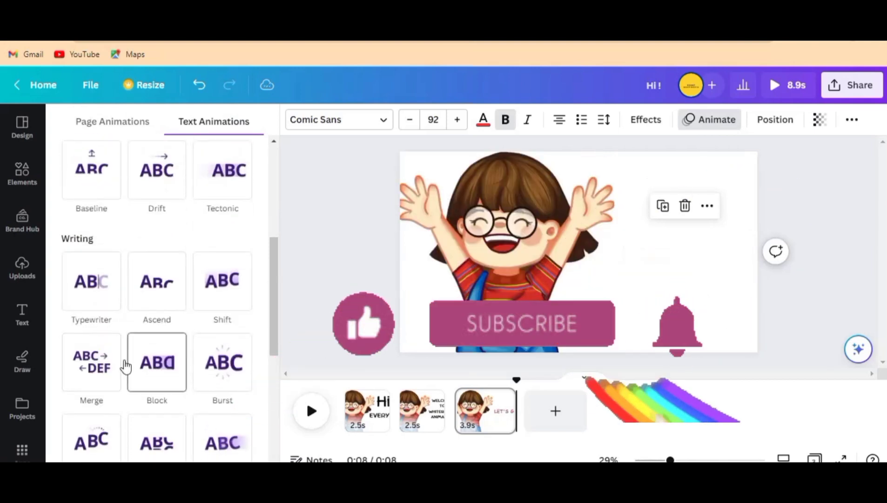
scroll(116, 379, "down", 5)
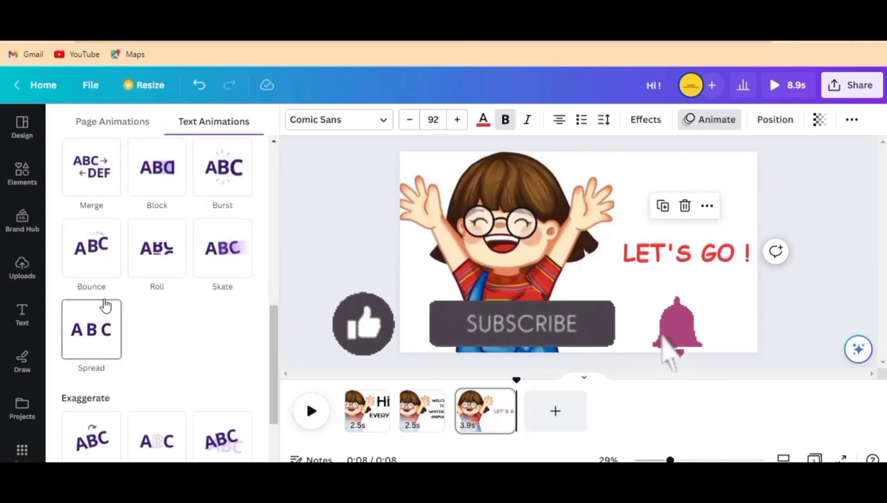
left_click(107, 270)
scroll(113, 320, "down", 2)
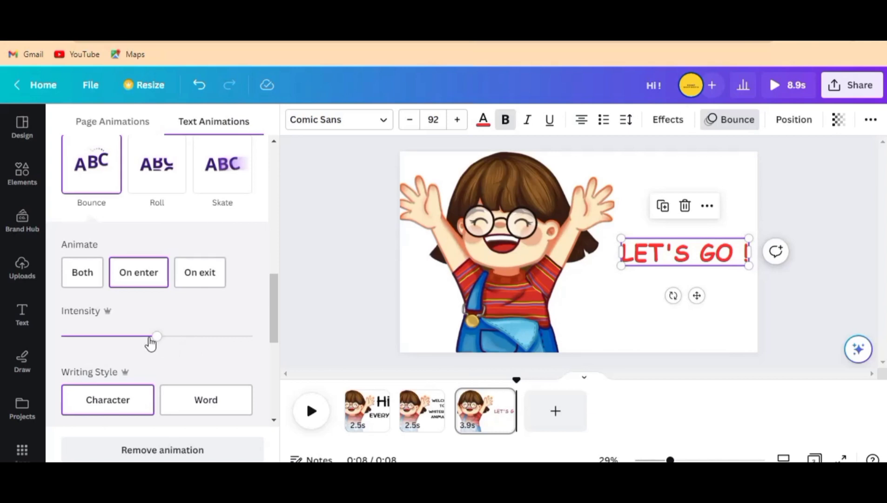
left_click_drag(157, 335, 134, 336)
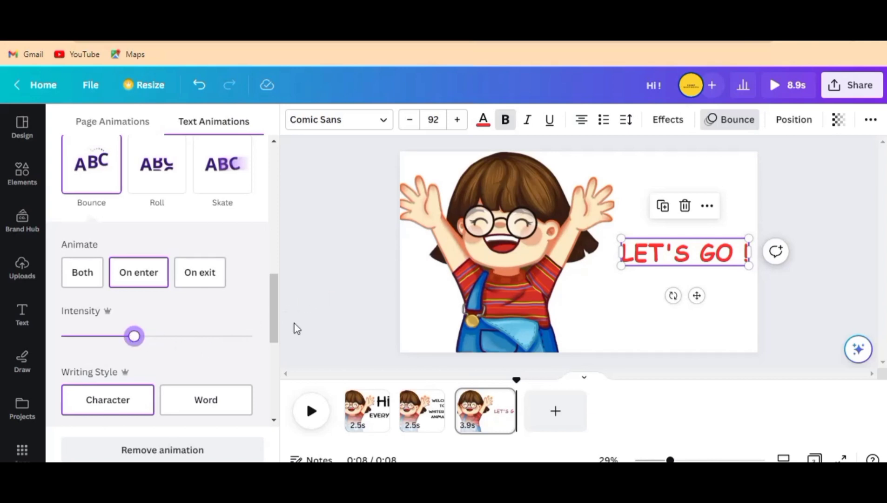
left_click(334, 284)
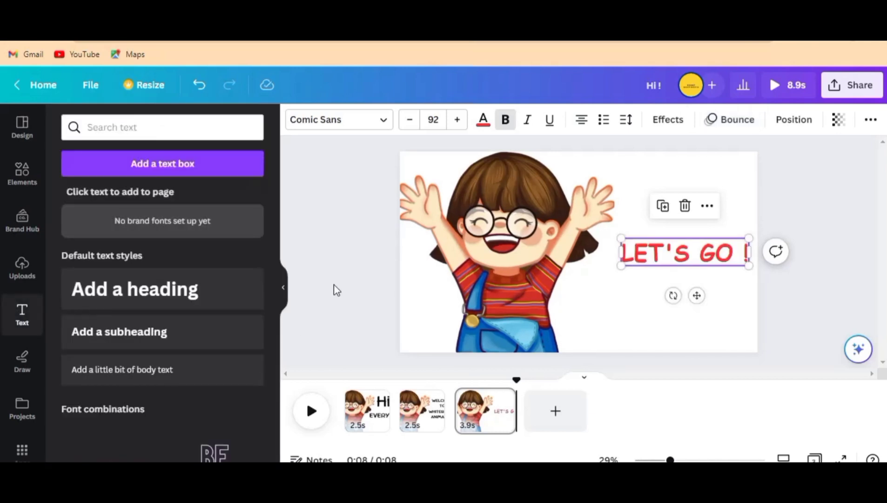
left_click(334, 285)
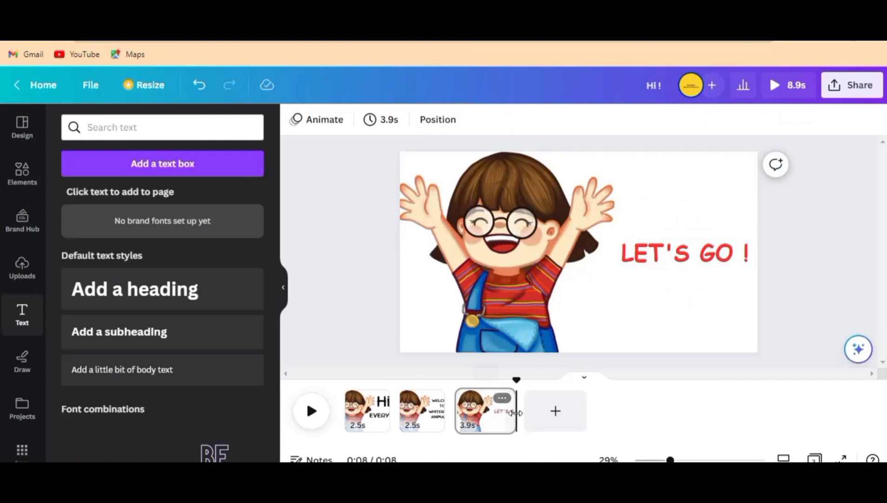
Step: Shorten the third page to 2.9 seconds and play the video to preview it
left_click_drag(509, 411, 500, 411)
left_click(311, 411)
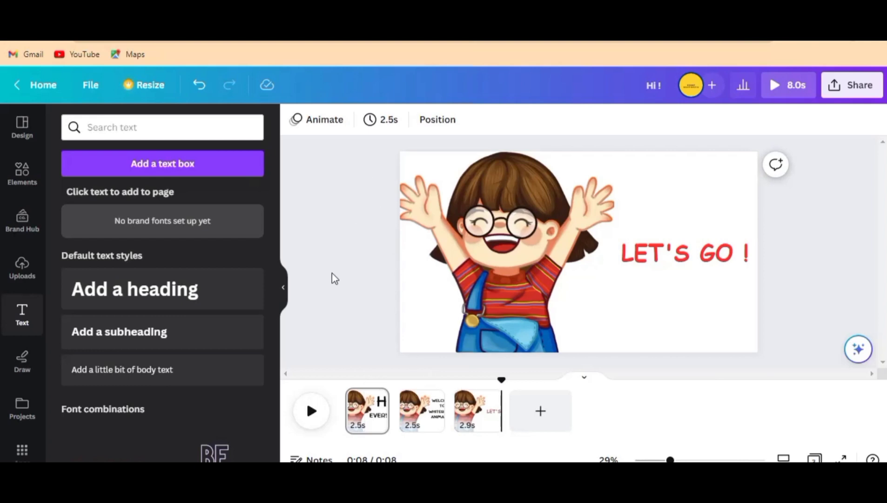
scroll(334, 278, "down", 1)
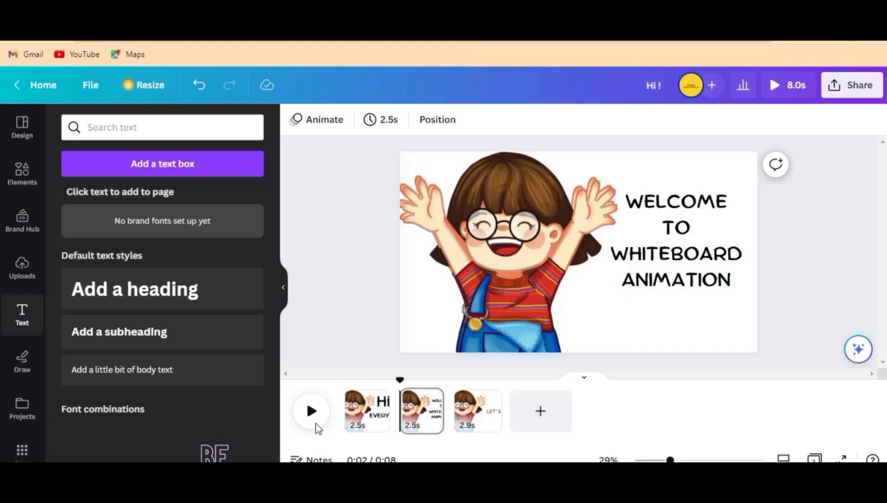
Step: Look through the design's sharing and download options, and close them without choosing any
left_click(855, 92)
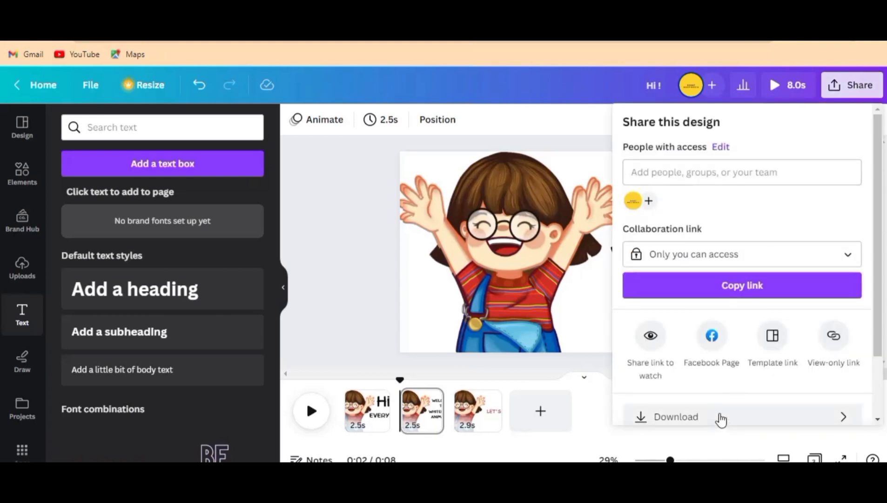
scroll(721, 419, "down", 2)
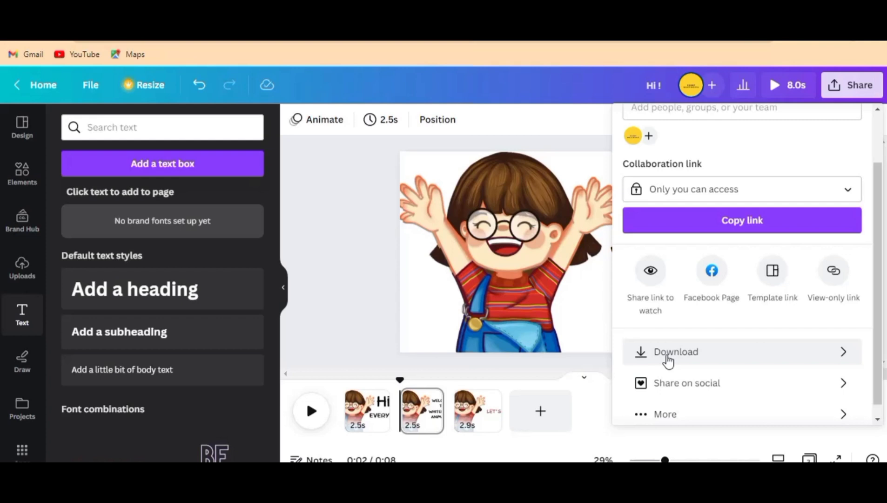
left_click(345, 298)
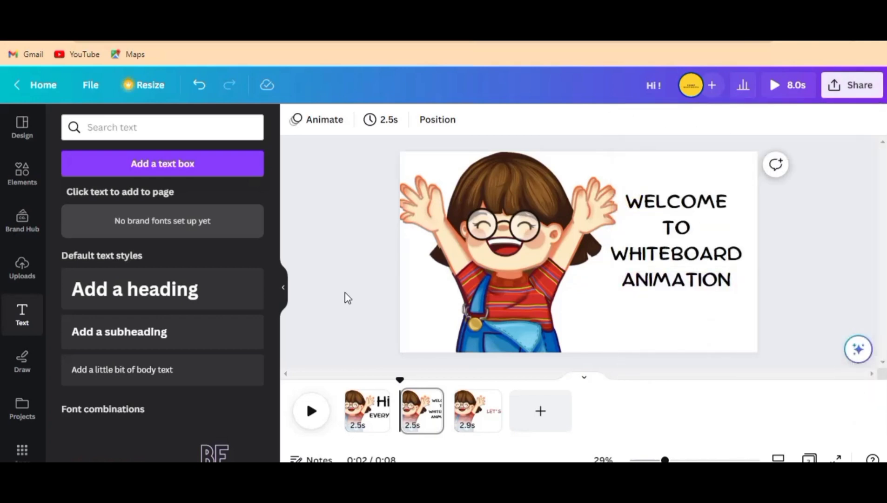